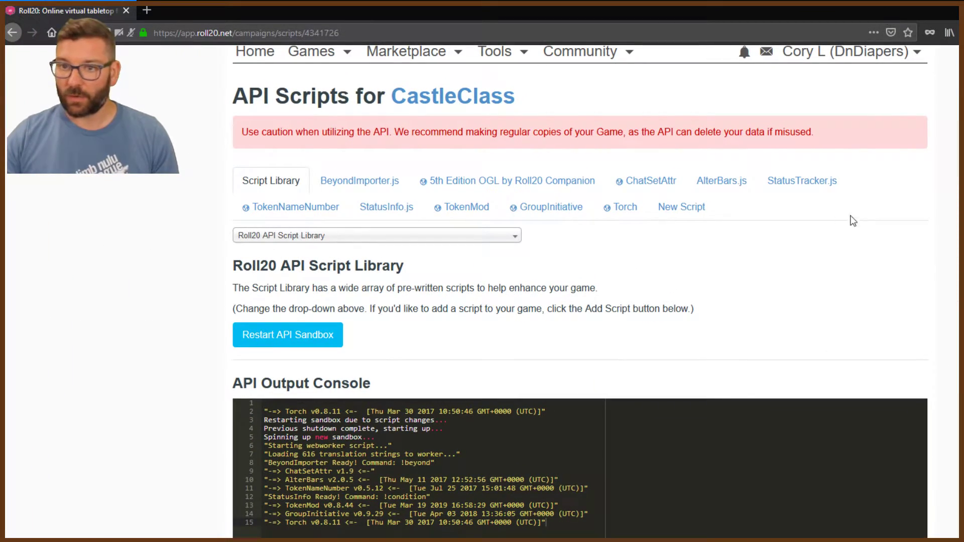
Open the CastleClass game page from its API Scripts page and launch the game.
scroll(398, 343, "up", 2)
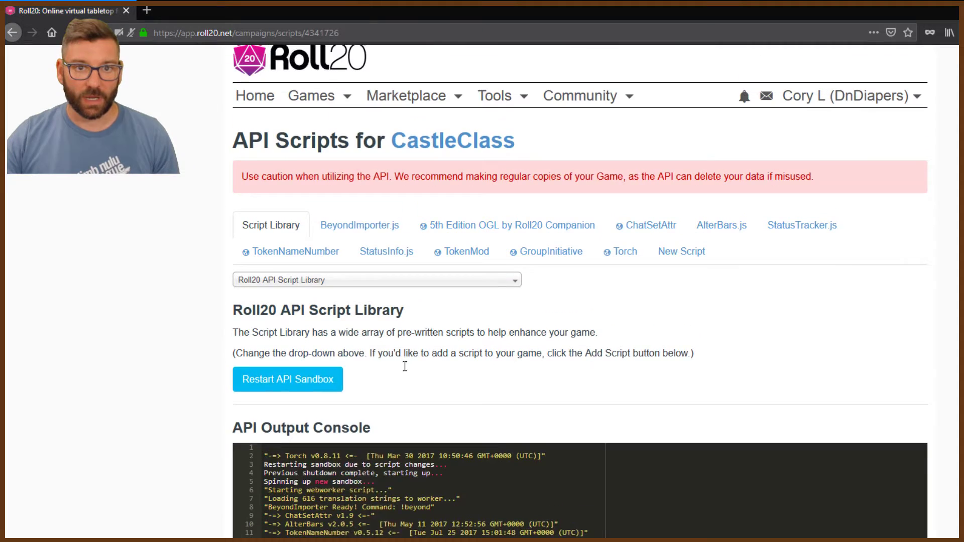
left_click(443, 161)
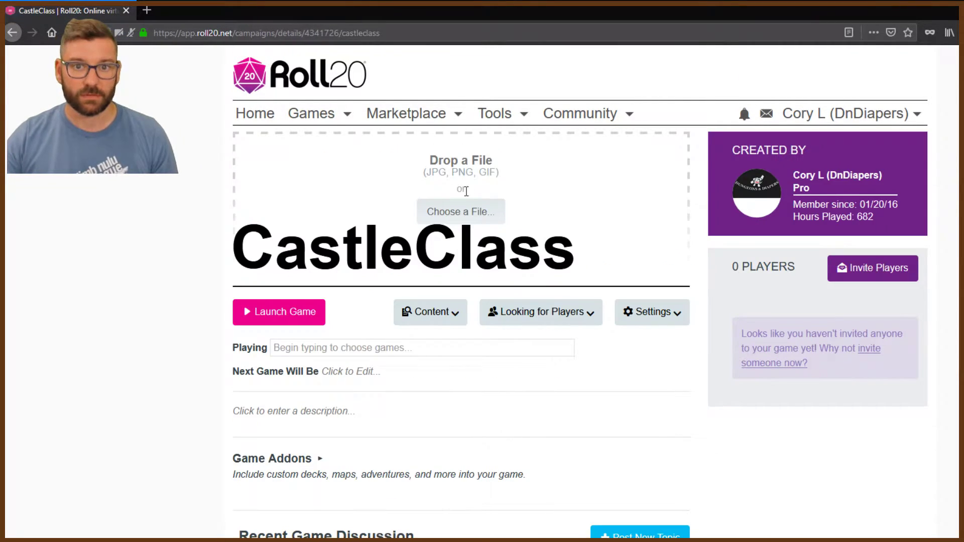
left_click(263, 315)
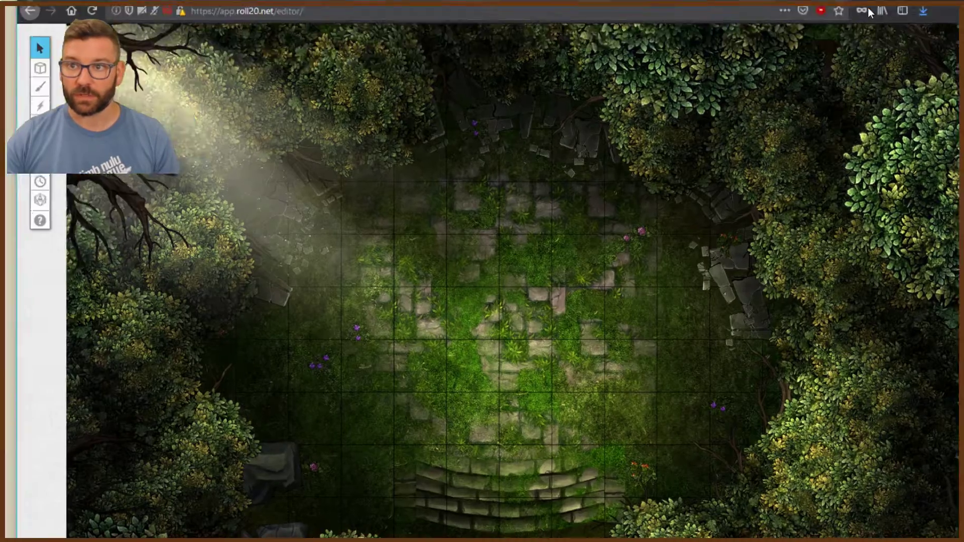
Reposition and resize the game's browser window so the whole sidebar is in view, with the chat at its latest messages.
double_click(870, 8)
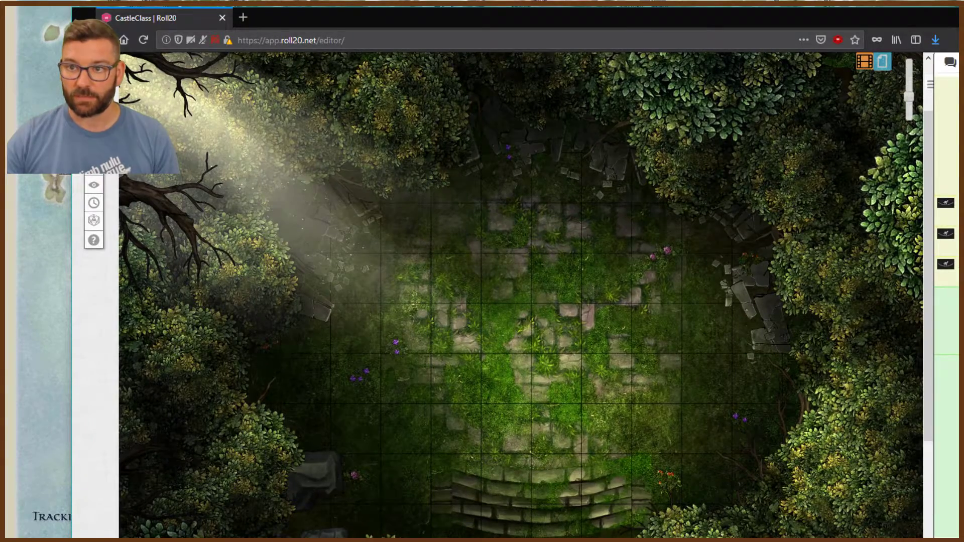
left_click_drag(918, 19, 850, 15)
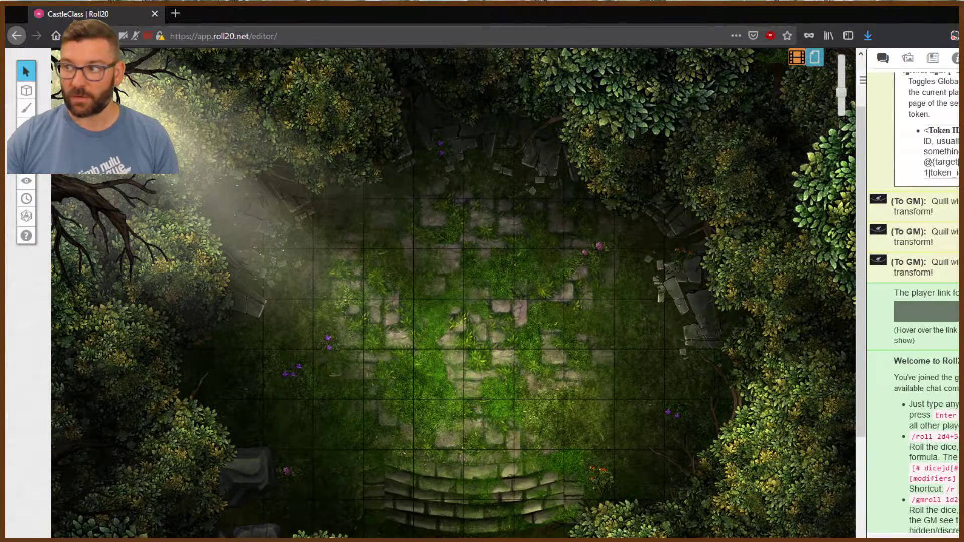
left_click_drag(960, 263, 955, 263)
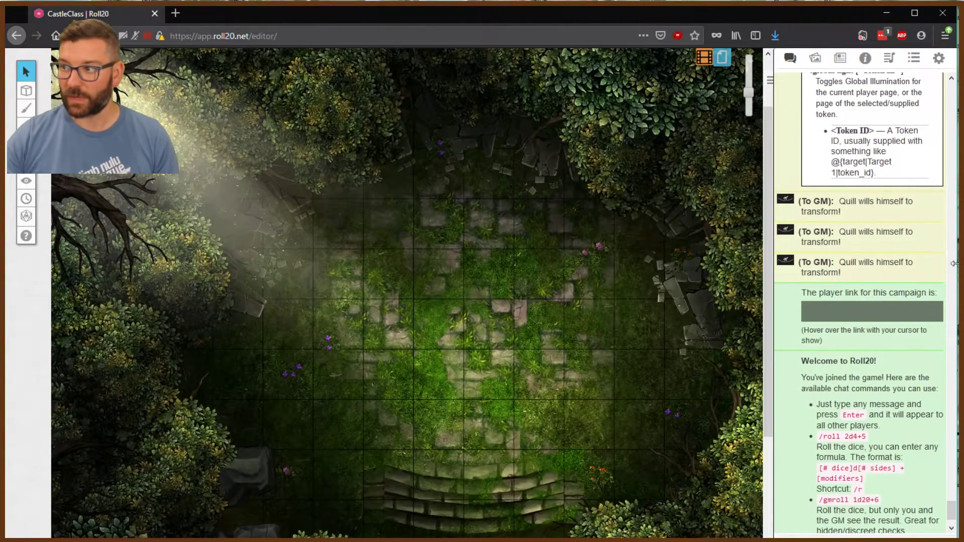
scroll(846, 424, "down", 3)
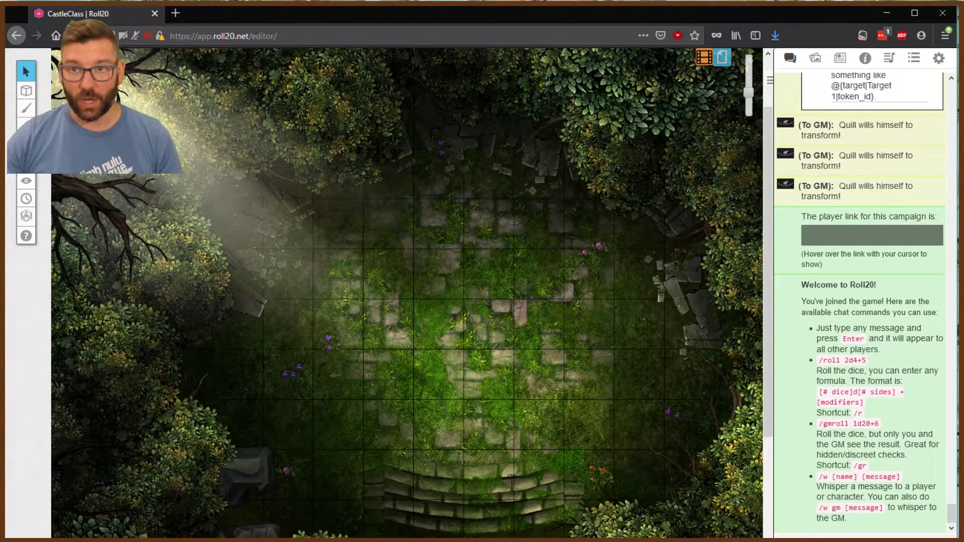
Create a new macro named Wildshape and paste the prepared token-mod form-selection script as its actions.
left_click(914, 60)
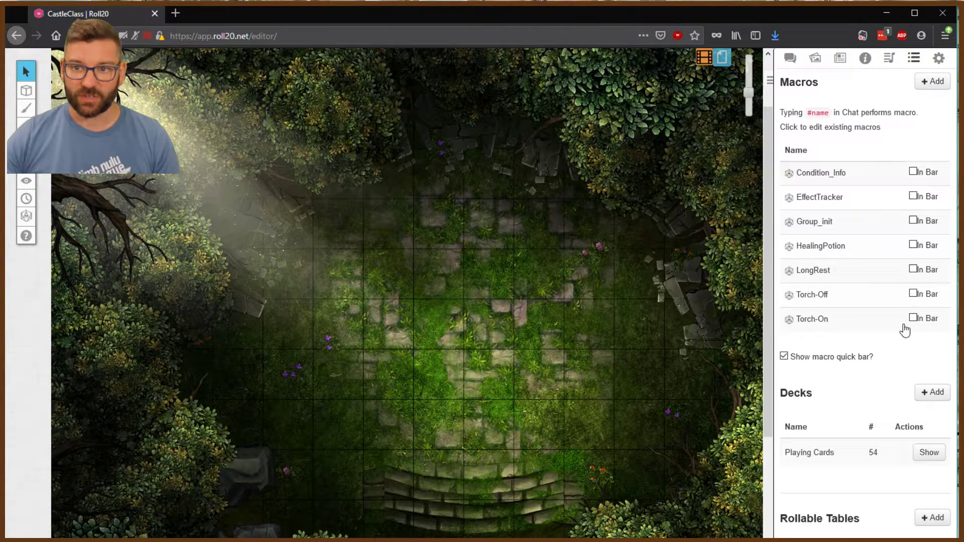
left_click(932, 84)
left_click(431, 137)
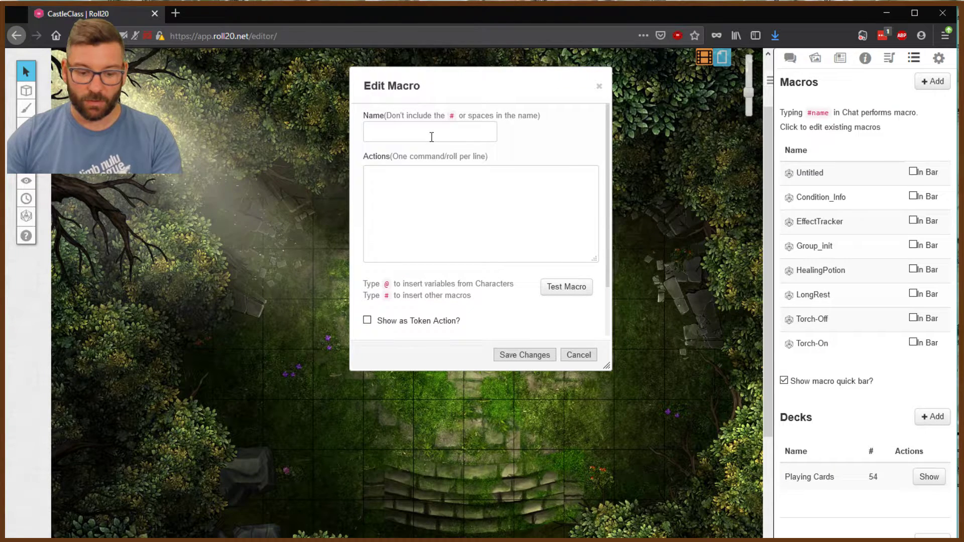
type("Wildshape")
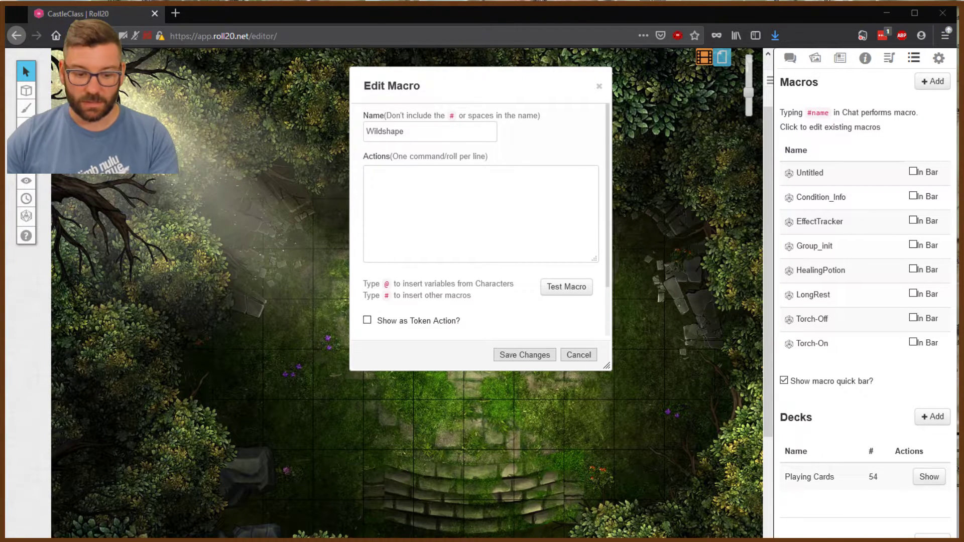
key("ctrl+v")
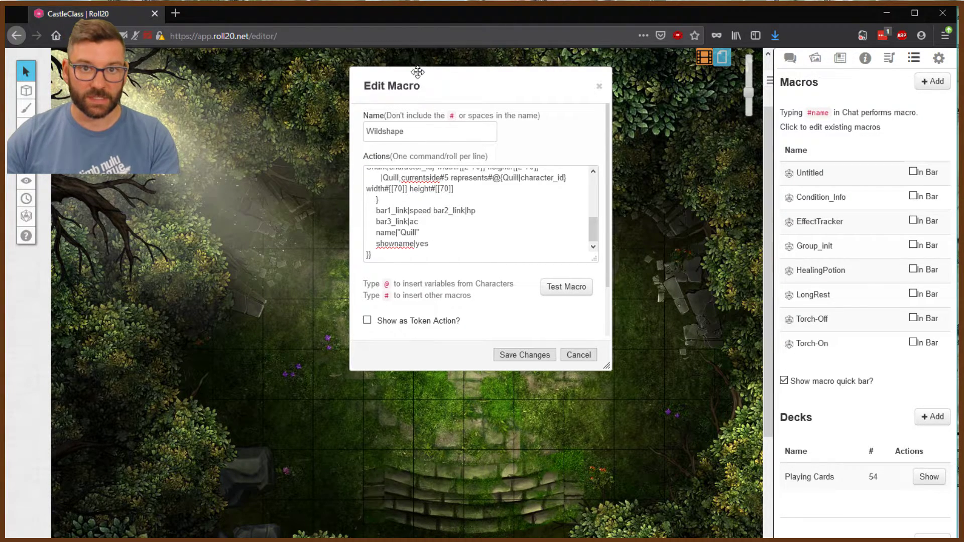
Move and enlarge the Edit Macro dialog and its actions field so the full script and all options are readable.
left_click_drag(406, 81, 224, 87)
left_click_drag(425, 374, 643, 508)
left_click_drag(635, 265, 634, 334)
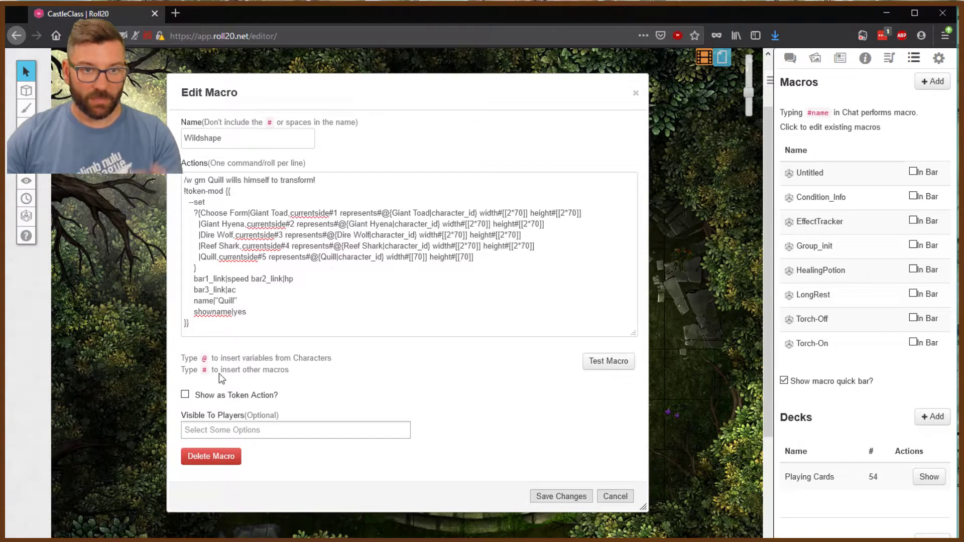
Show the Wildshape macro as a token action and make it visible to the game owner's own player account.
left_click(185, 395)
left_click(215, 430)
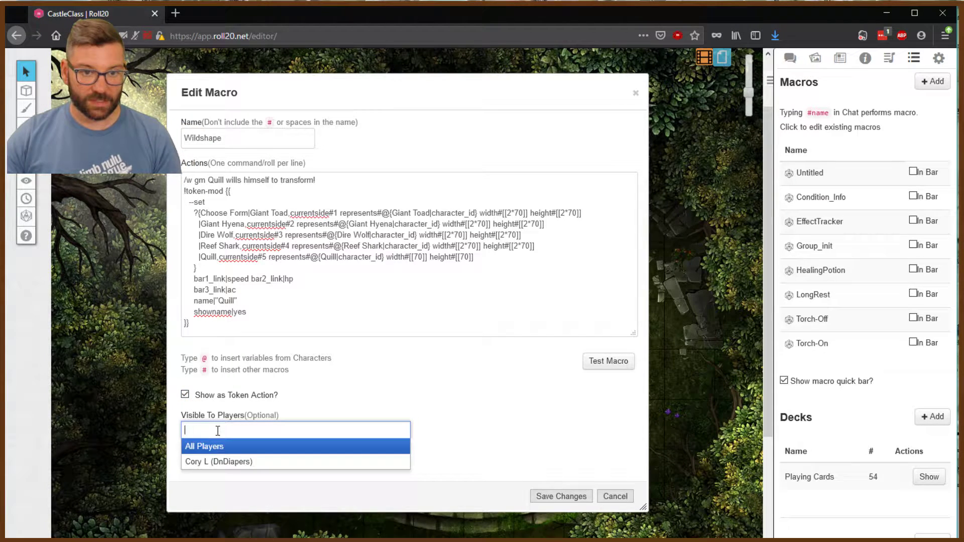
left_click(217, 461)
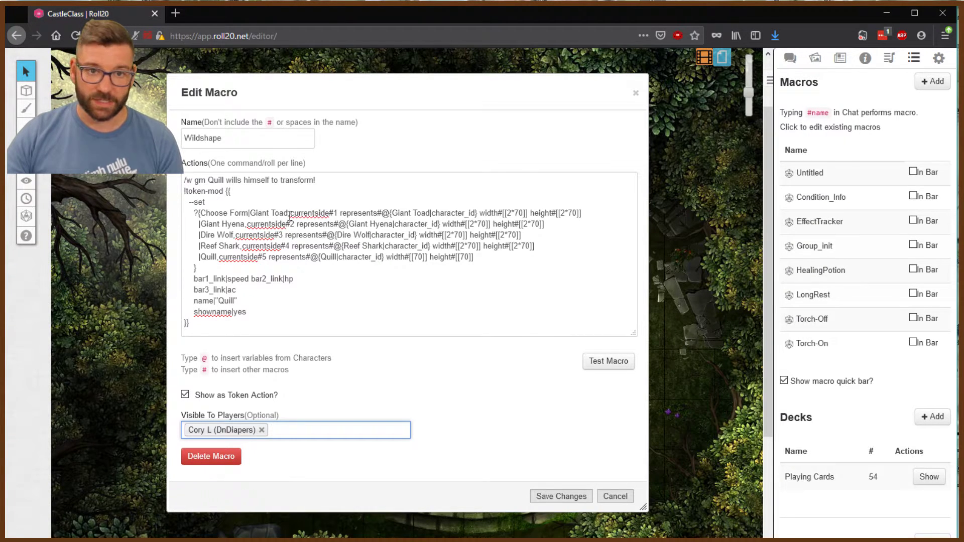
Examine the form names, currentside numbers and width and height settings in the Wildshape script.
left_click(217, 223)
left_click_drag(200, 234, 217, 256)
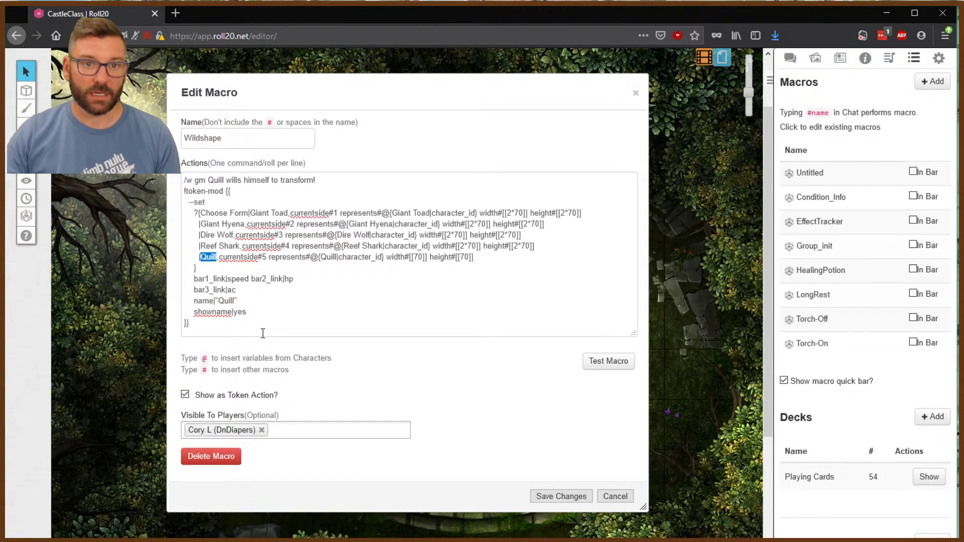
left_click(285, 235)
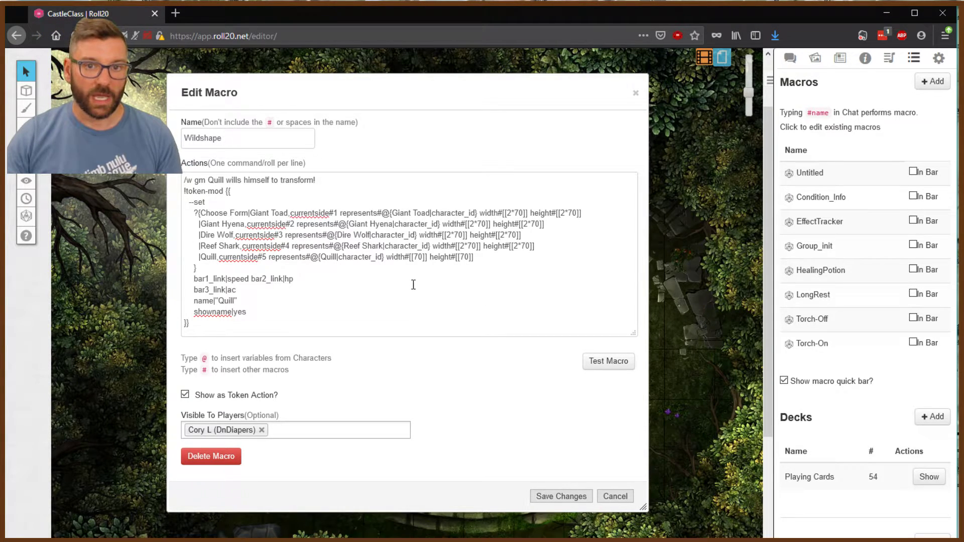
left_click_drag(385, 256, 487, 260)
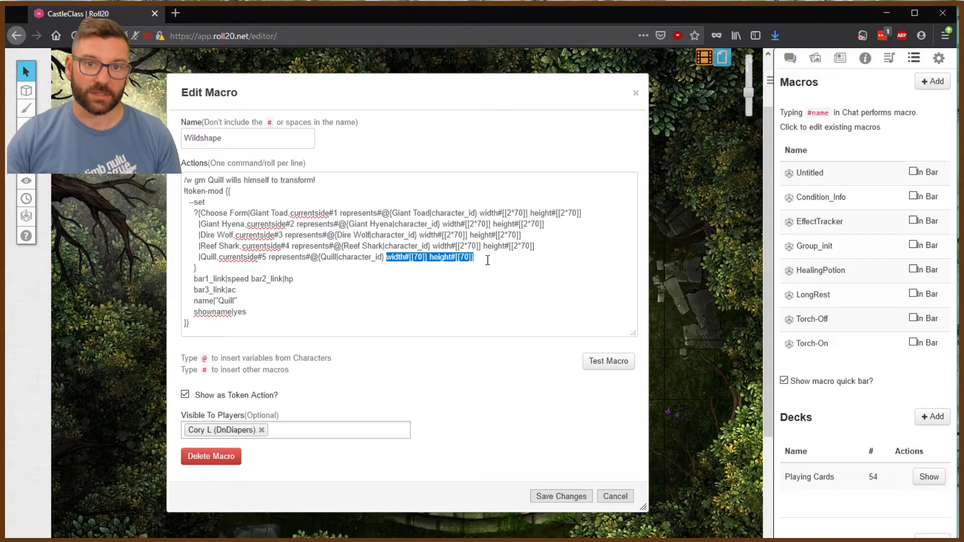
left_click(499, 270)
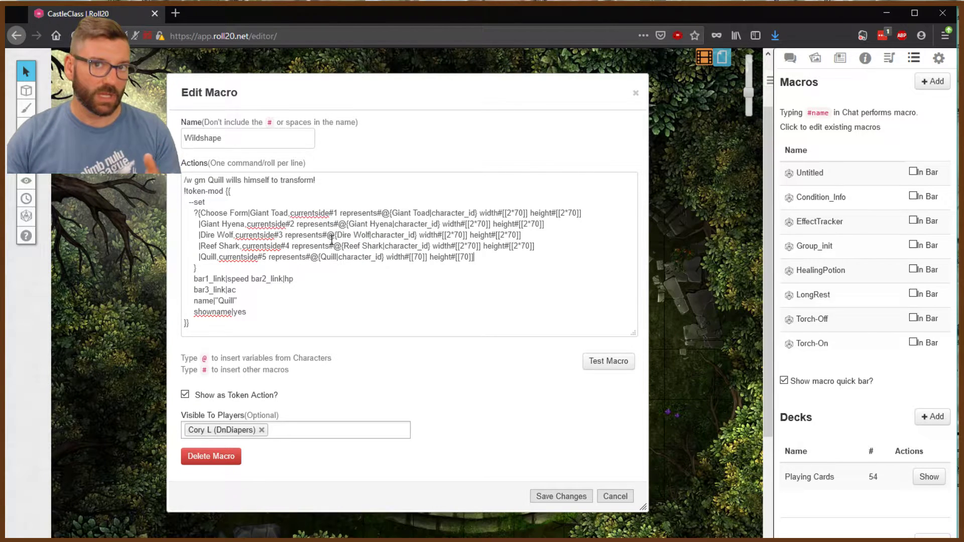
Save the Wildshape macro and add it to the macro quick bar.
left_click(556, 497)
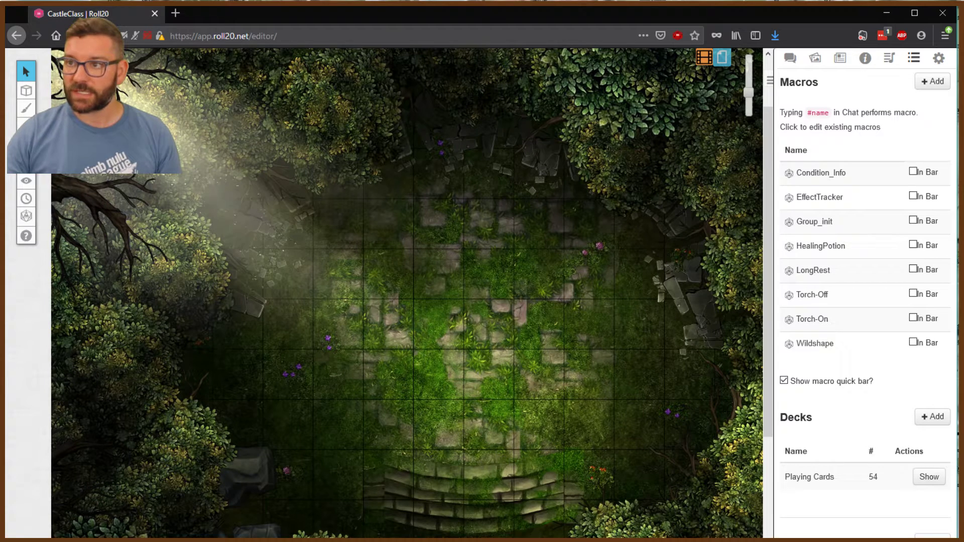
left_click(913, 343)
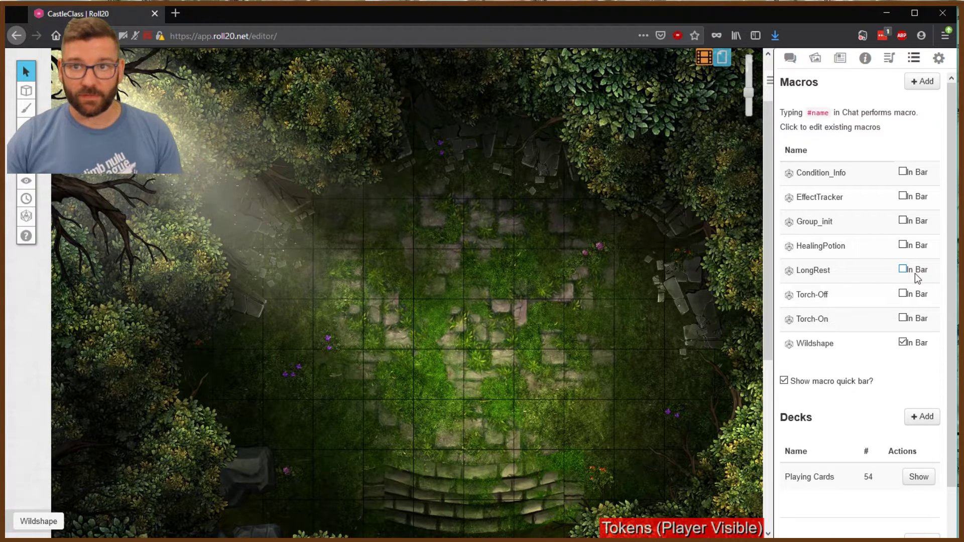
Place a Dire Wolf from the D&D 5th Edition compendium's Monsters category on the upper right of the map and close its sheet.
left_click(869, 58)
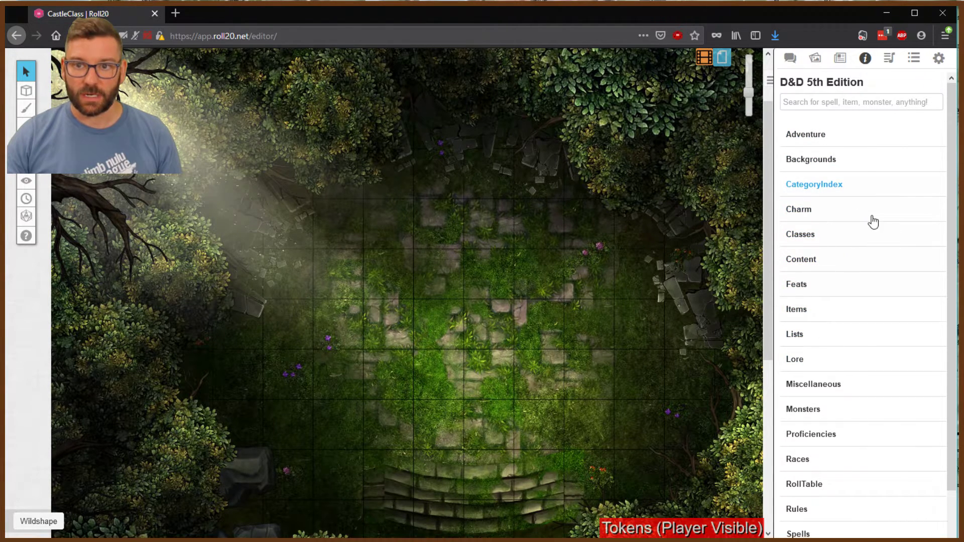
left_click(817, 410)
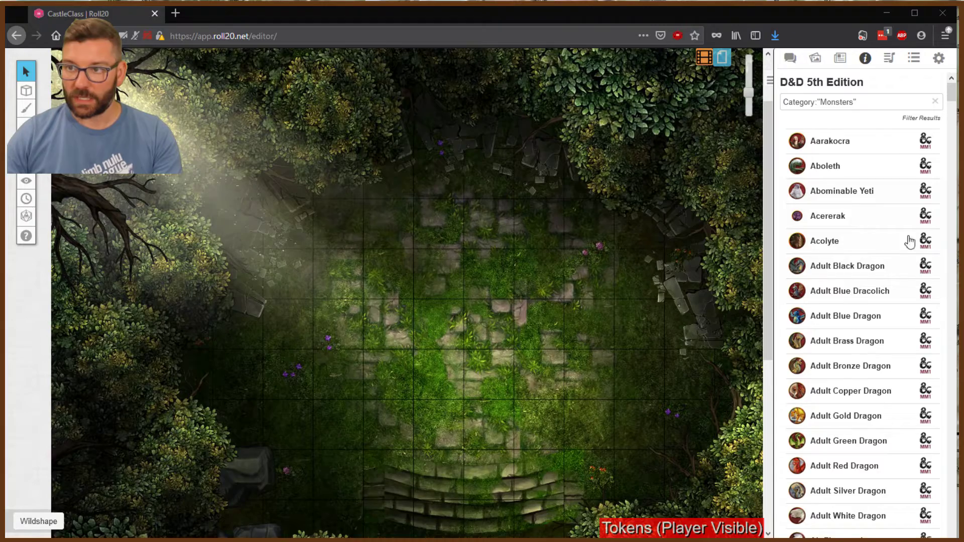
scroll(869, 428, "down", 15)
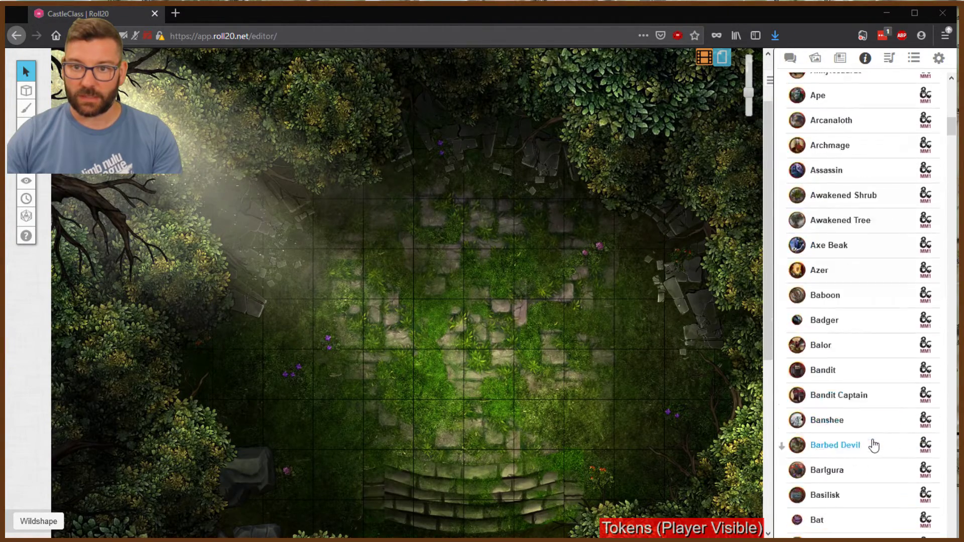
scroll(874, 447, "down", 20)
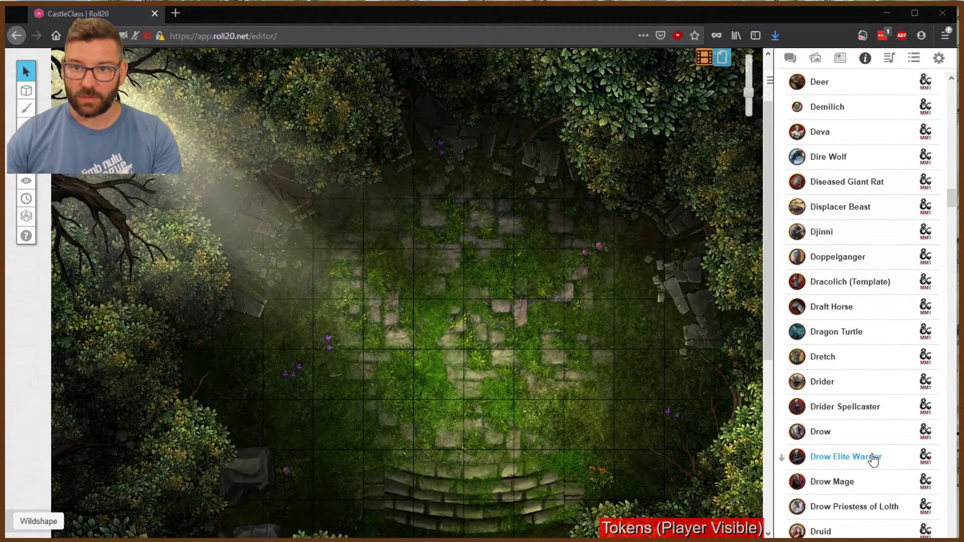
scroll(873, 460, "down", 5)
scroll(872, 461, "up", 6)
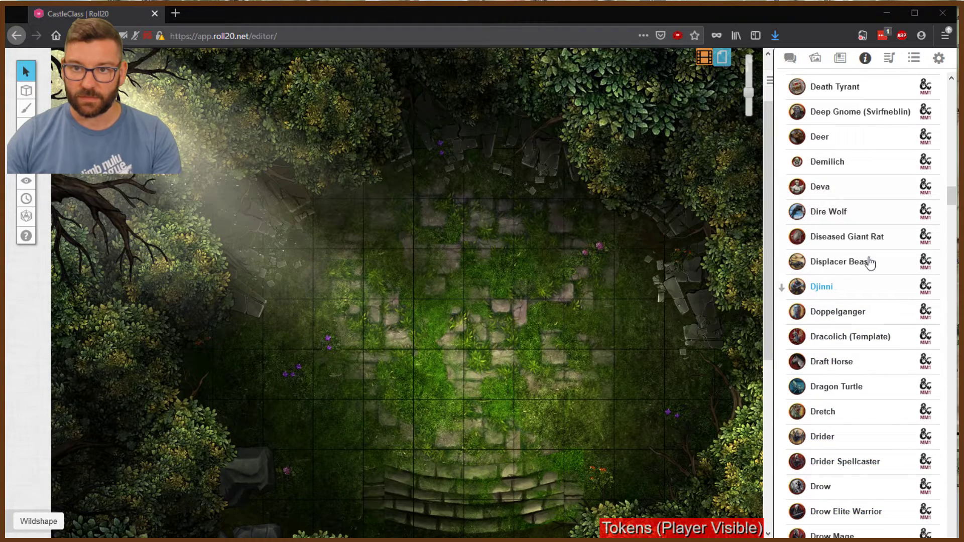
left_click_drag(828, 211, 608, 249)
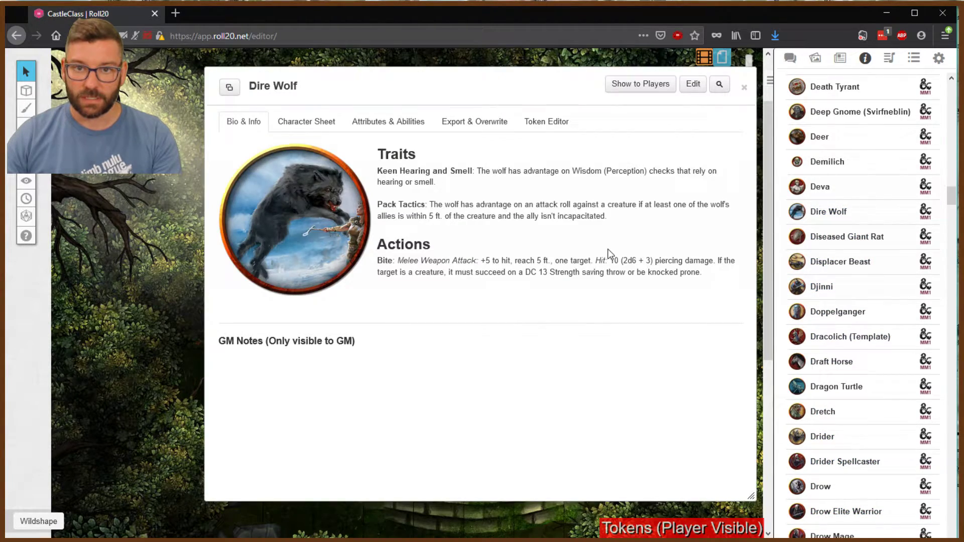
left_click(745, 88)
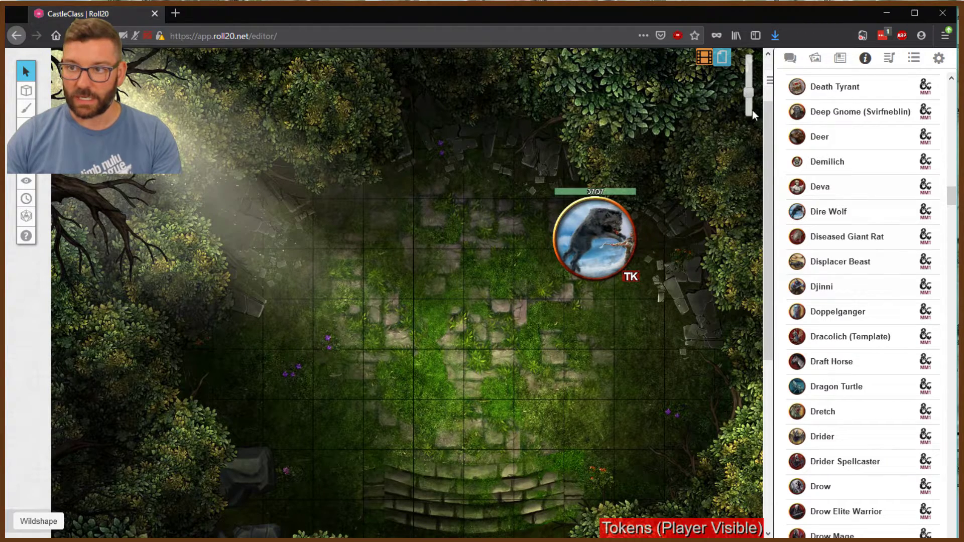
Place a Giant Hyena from the compendium on the map below the Dire Wolf and close its sheet.
scroll(864, 467, "down", 10)
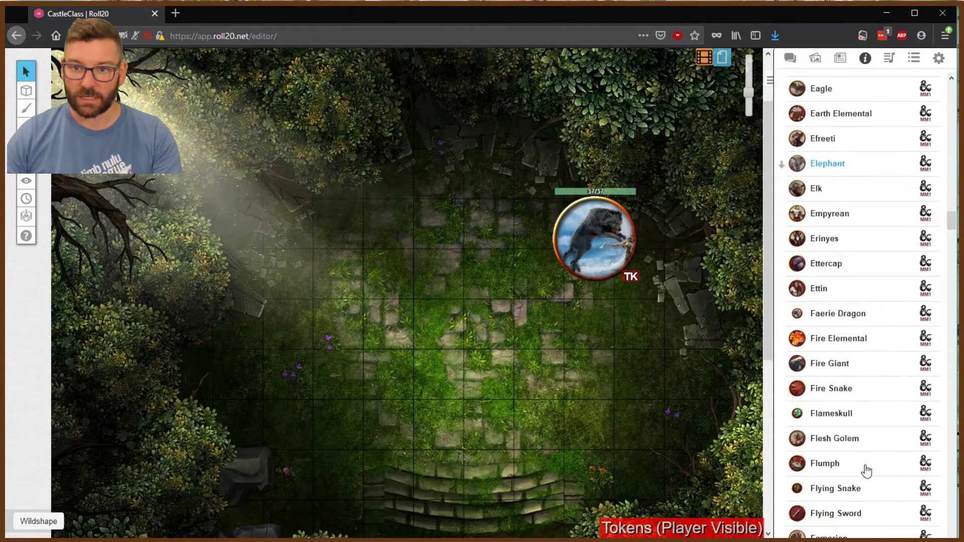
scroll(866, 471, "down", 10)
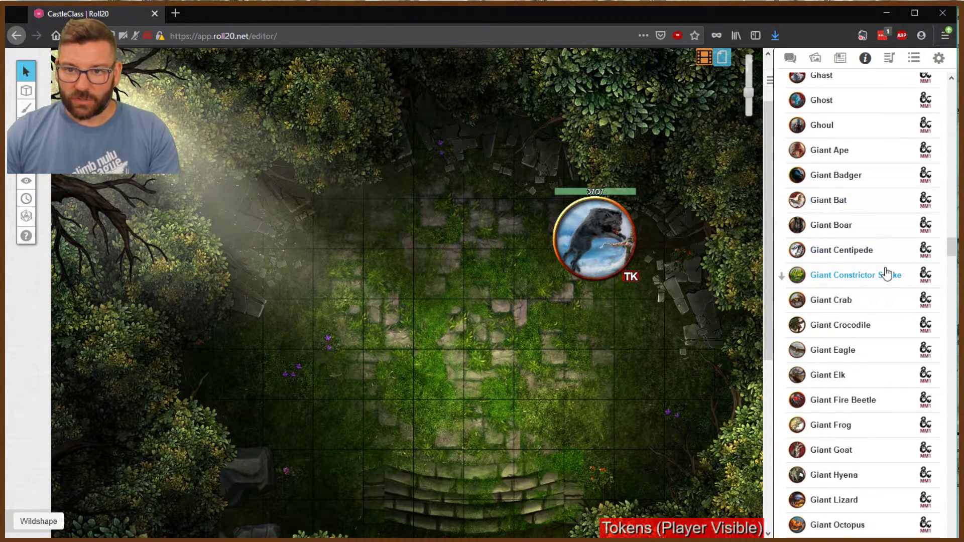
left_click_drag(862, 481, 729, 410)
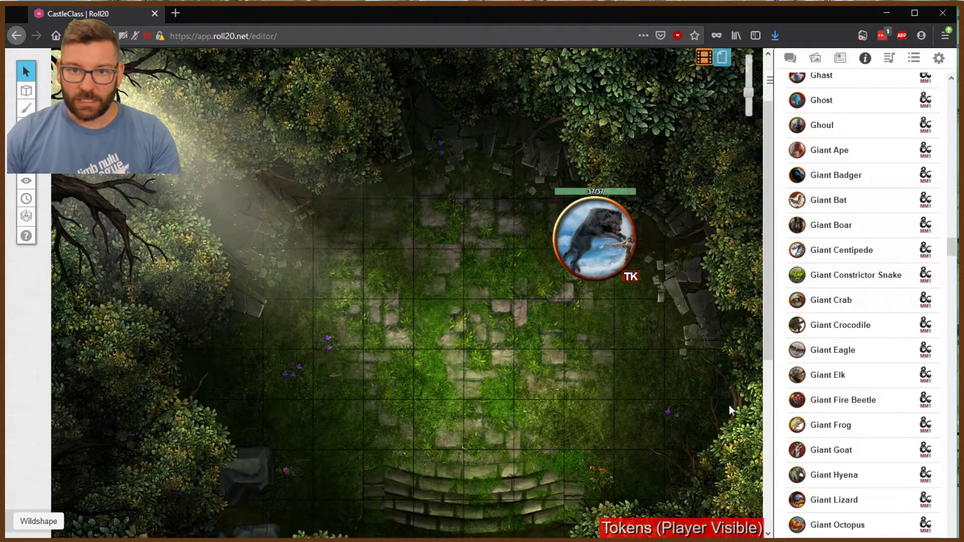
left_click(746, 86)
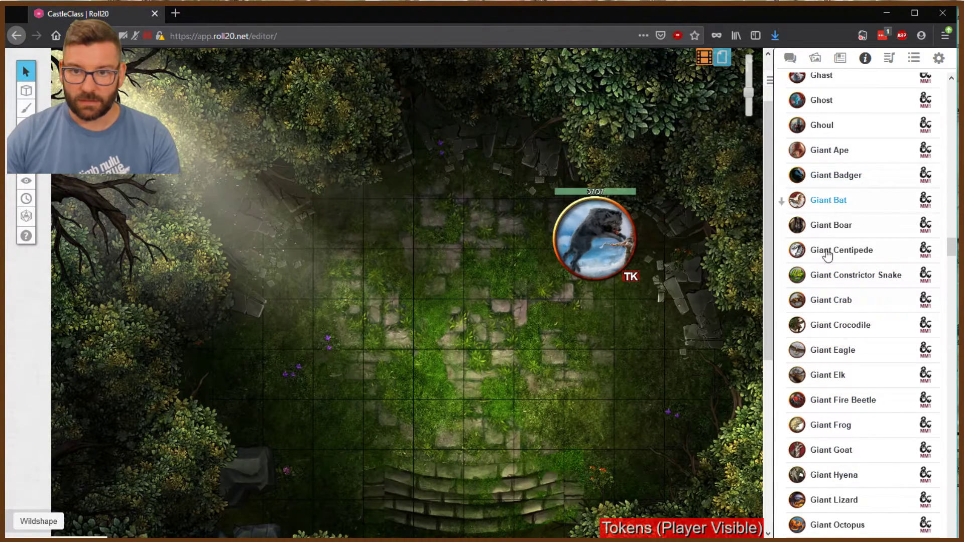
Place a Giant Toad from the compendium on the map to the left of the Dire Wolf and close its sheet.
scroll(828, 256, "down", 5)
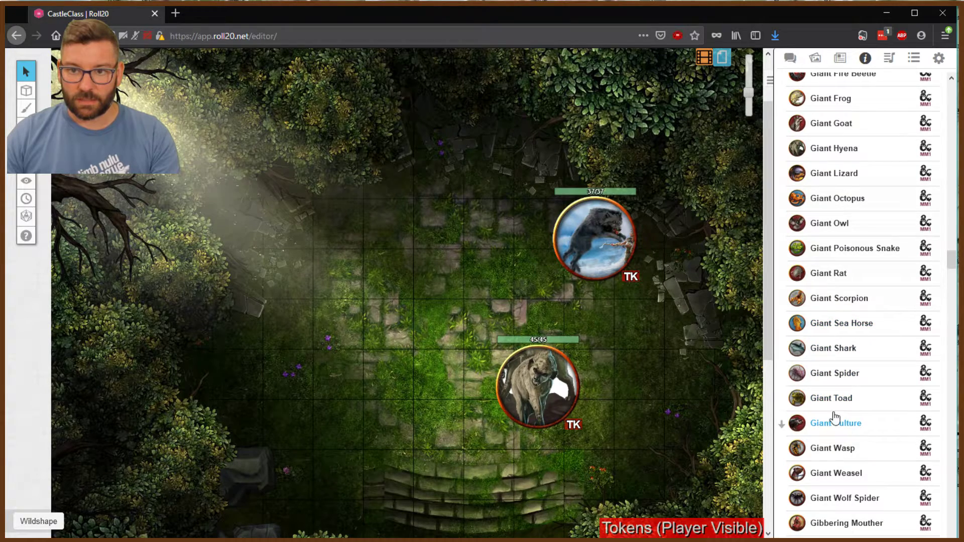
left_click_drag(831, 399, 423, 209)
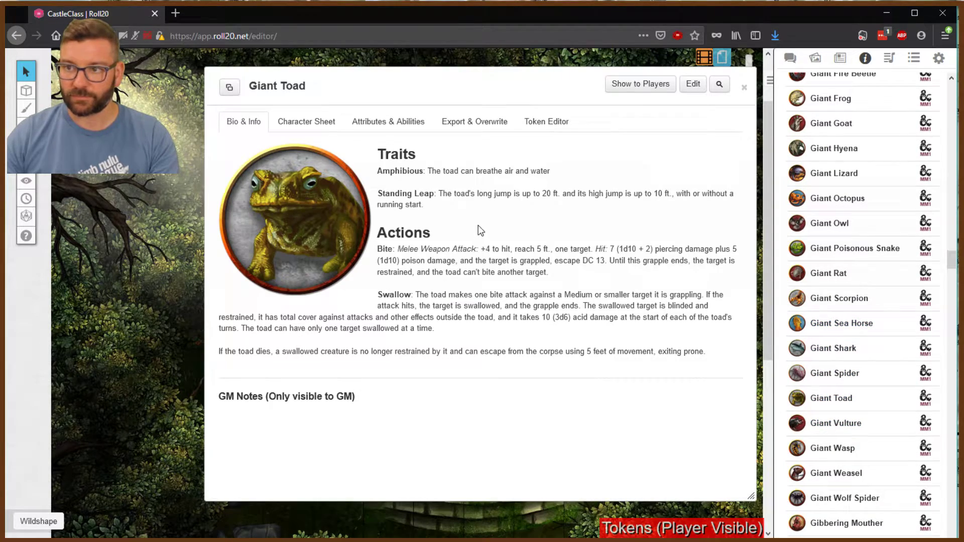
left_click(744, 87)
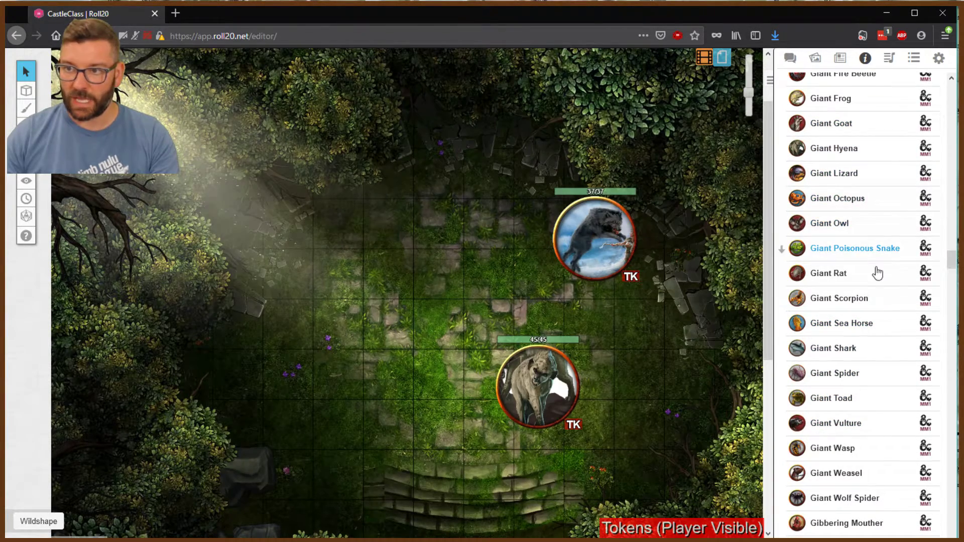
Place a Reef Shark from the compendium's Monsters list on the map below the Giant Toad and close its sheet.
scroll(885, 412, "down", 20)
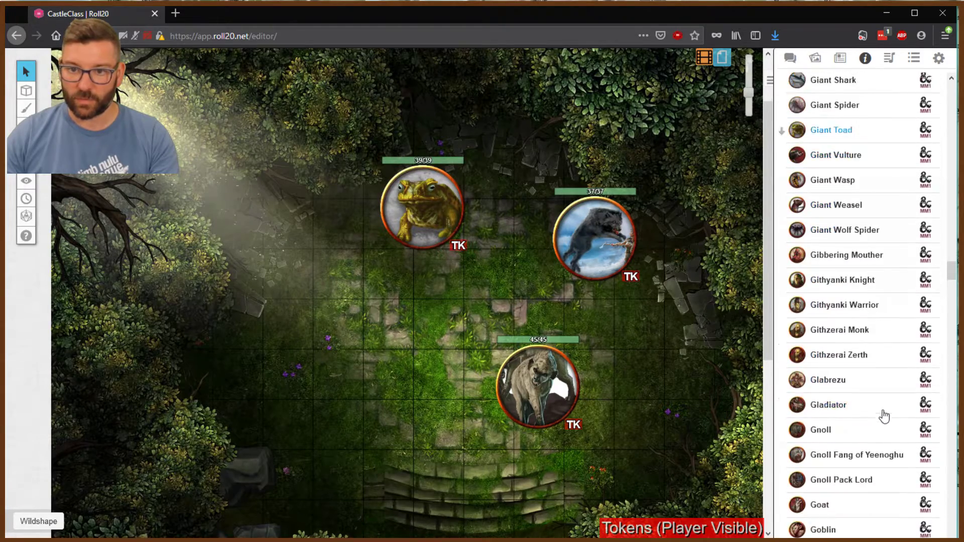
scroll(878, 430, "down", 20)
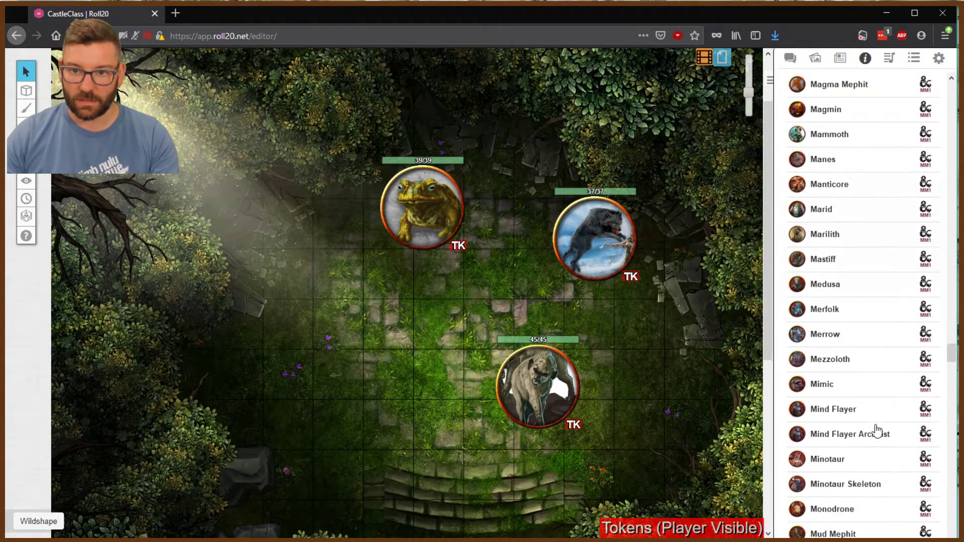
scroll(876, 431, "down", 20)
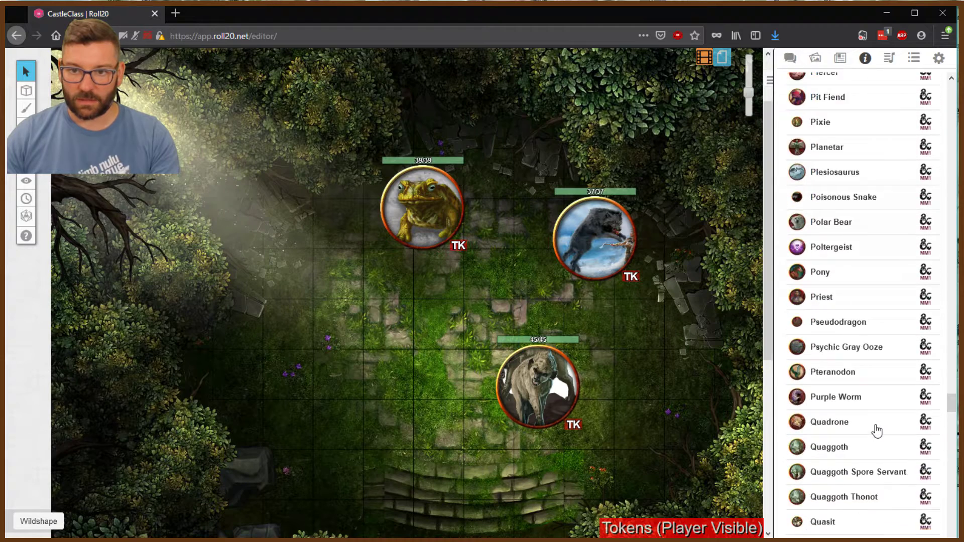
left_click_drag(842, 313, 389, 328)
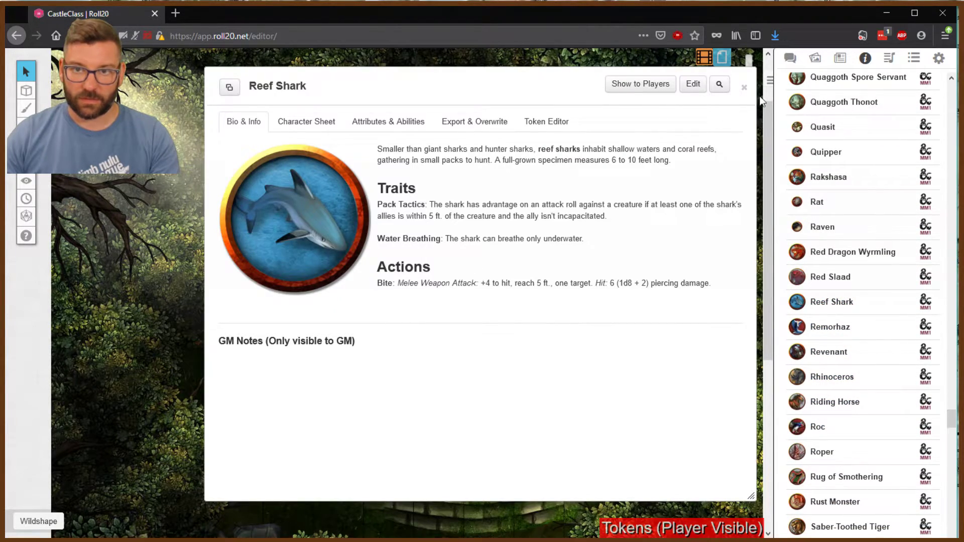
left_click(744, 87)
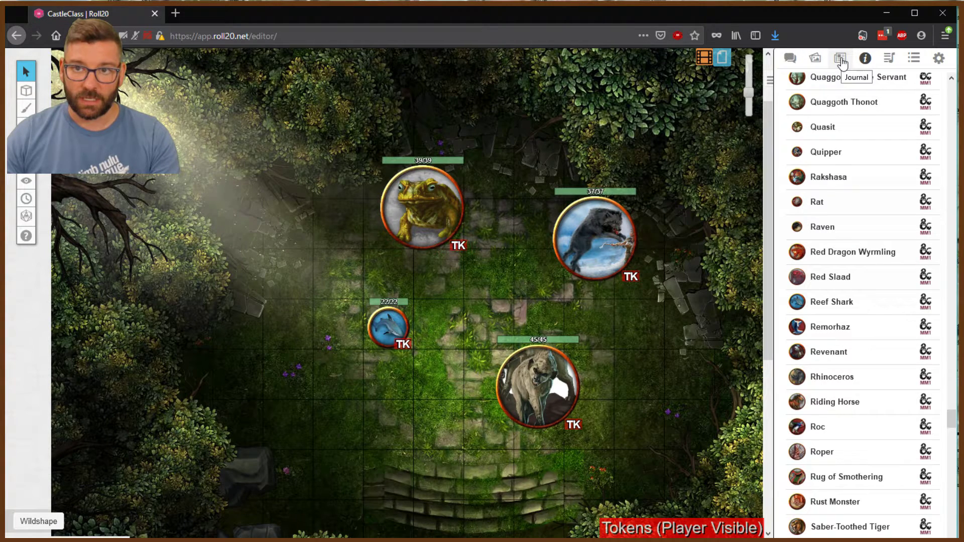
File the Dire Wolf, Giant Hyena, Giant Toad and Reef Shark under the WildShape folder in the journal.
left_click(841, 59)
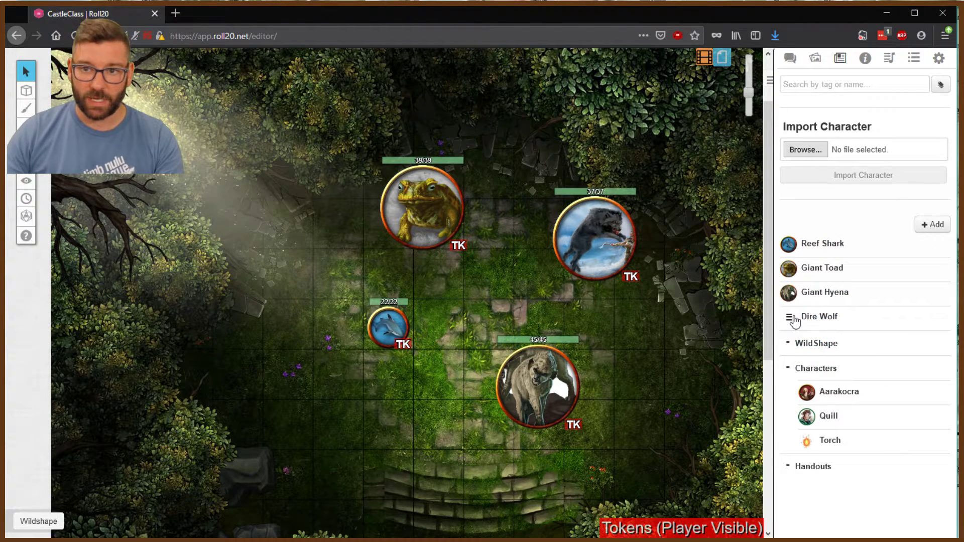
left_click_drag(792, 318, 820, 351)
left_click_drag(791, 293, 815, 373)
left_click_drag(795, 269, 818, 371)
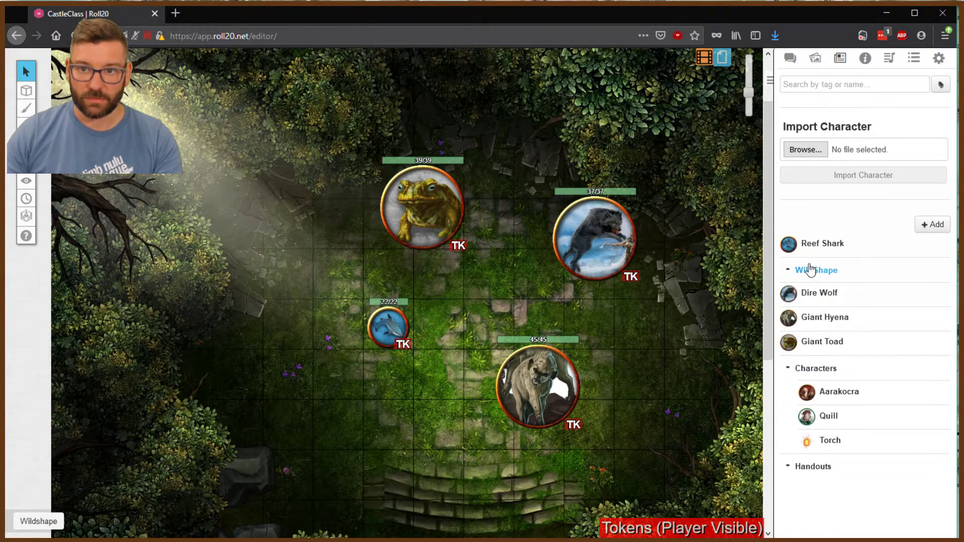
left_click_drag(789, 243, 807, 374)
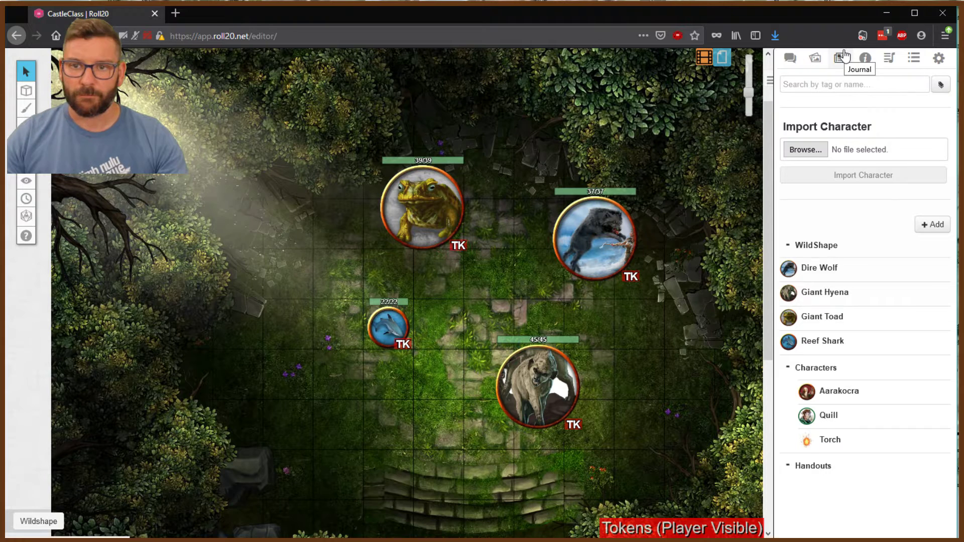
Add a new rollable table to the collection and name it Wildshape.
left_click(922, 60)
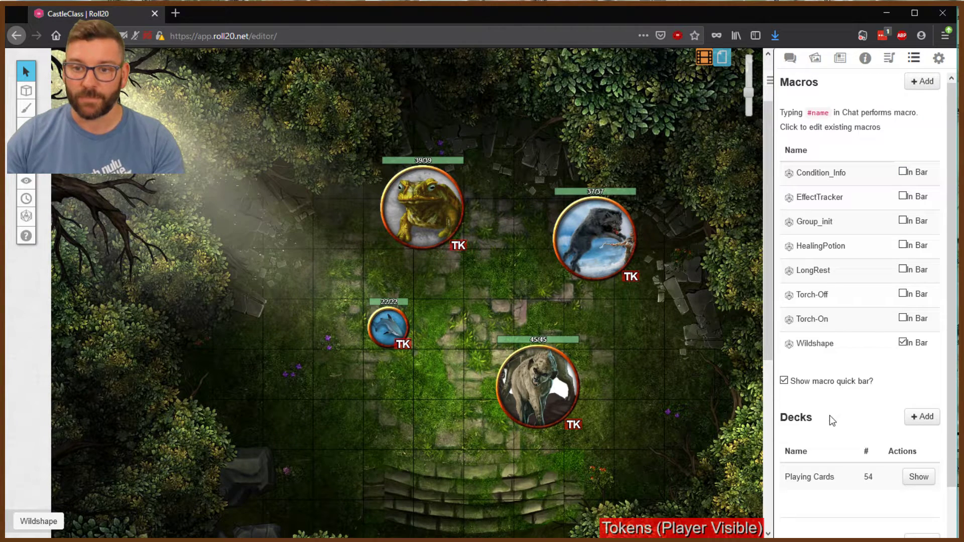
scroll(829, 415, "down", 2)
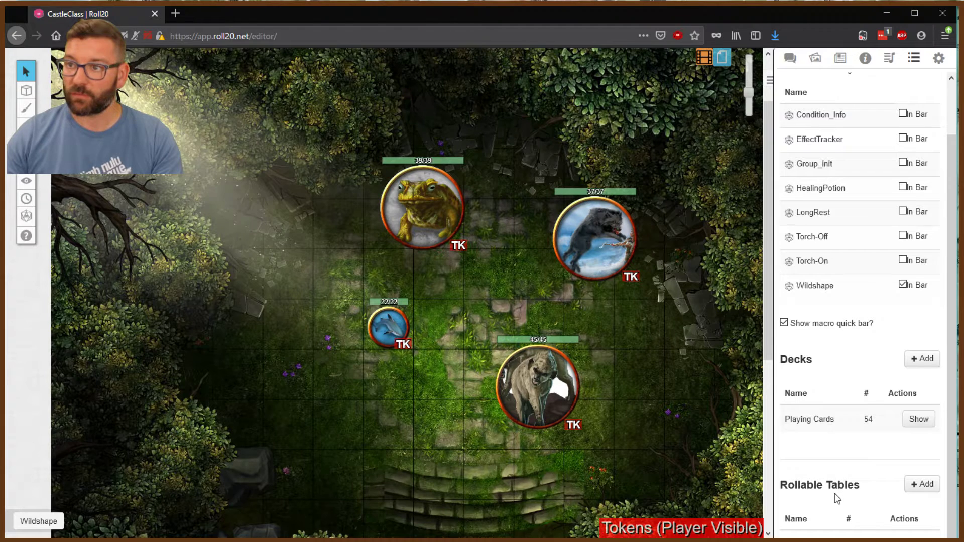
left_click(914, 486)
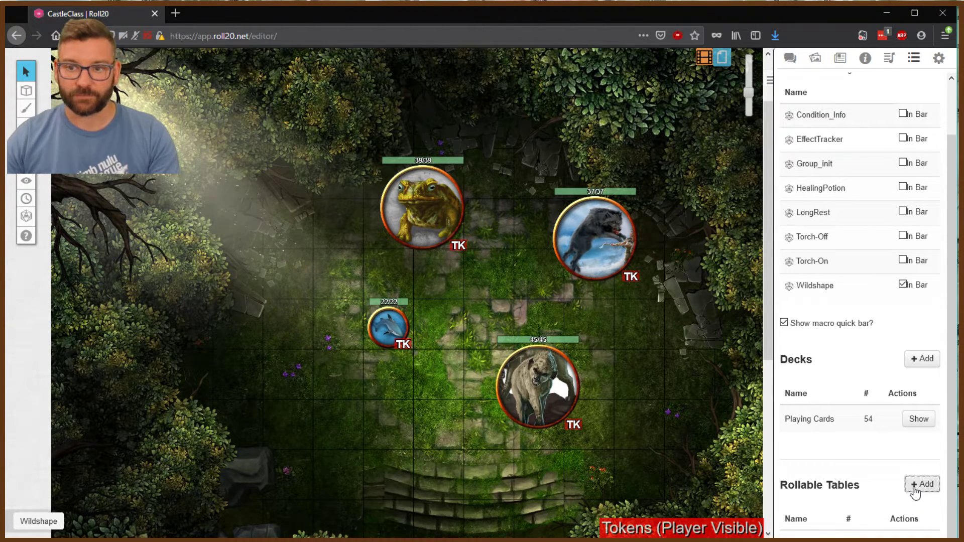
scroll(843, 409, "down", 1)
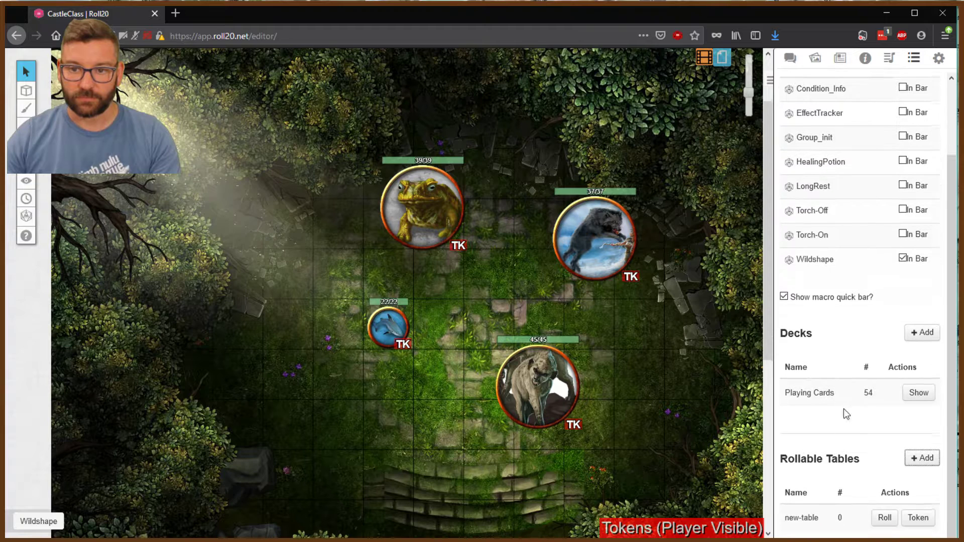
left_click(812, 520)
left_click_drag(408, 131, 373, 131)
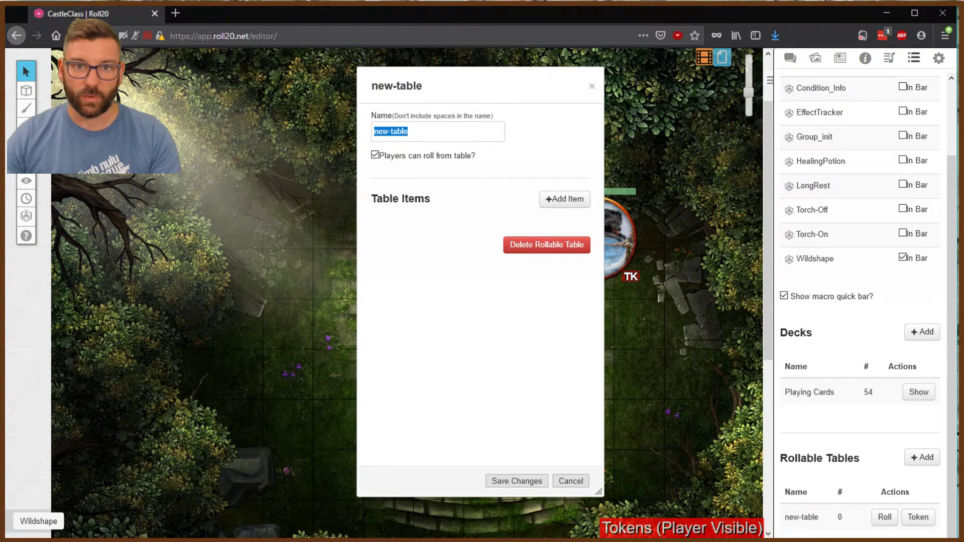
type("Wildshape")
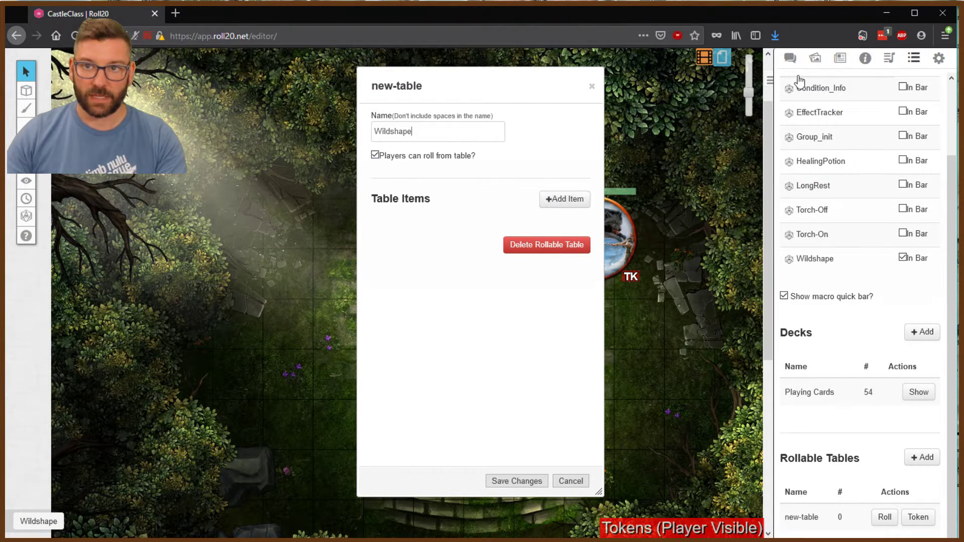
Expand the Wildshape folder in the art library and move the table dialog further from the token list.
left_click(818, 59)
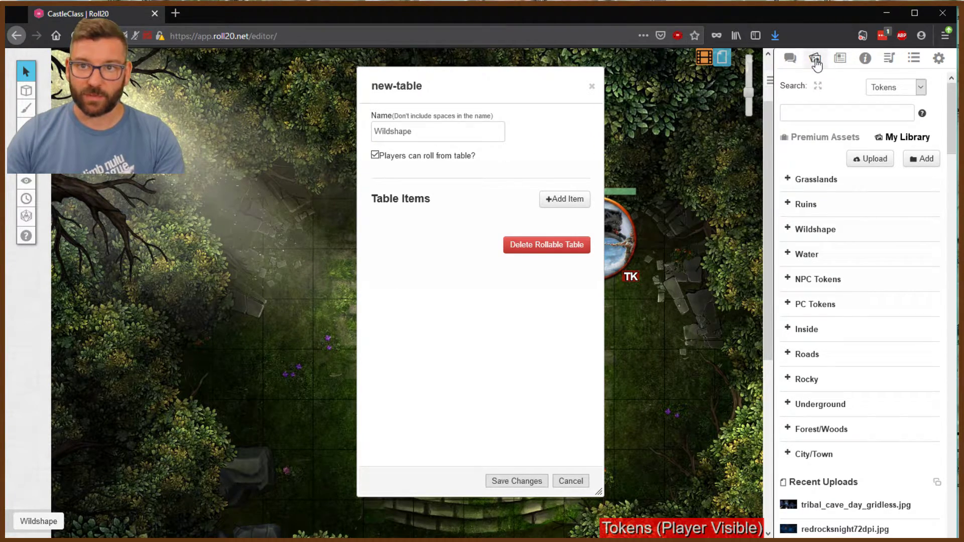
left_click(791, 232)
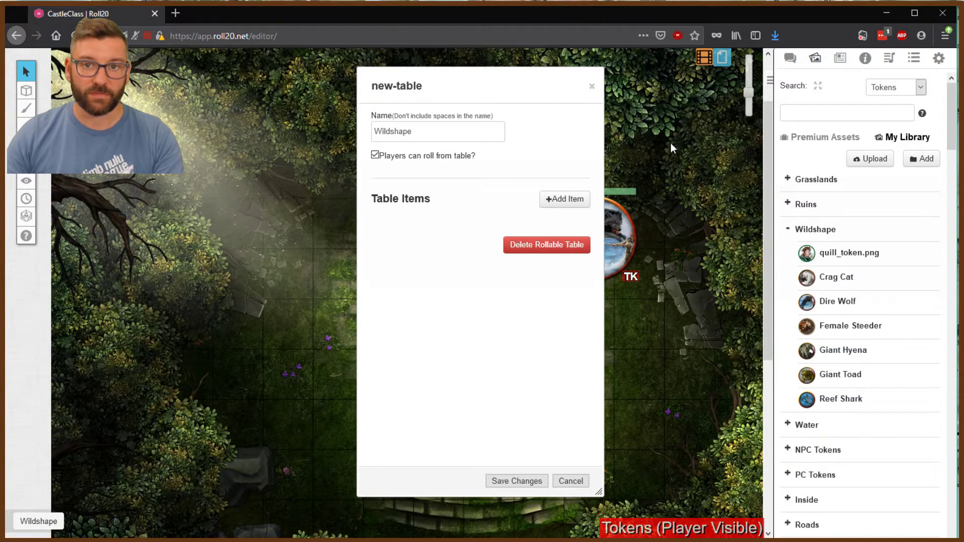
left_click_drag(539, 81, 339, 97)
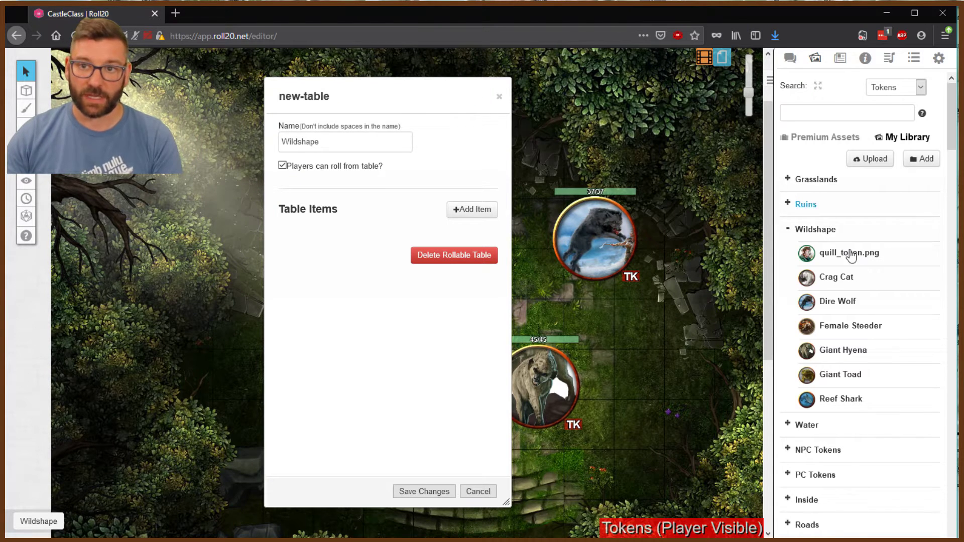
mouse_move(878, 365)
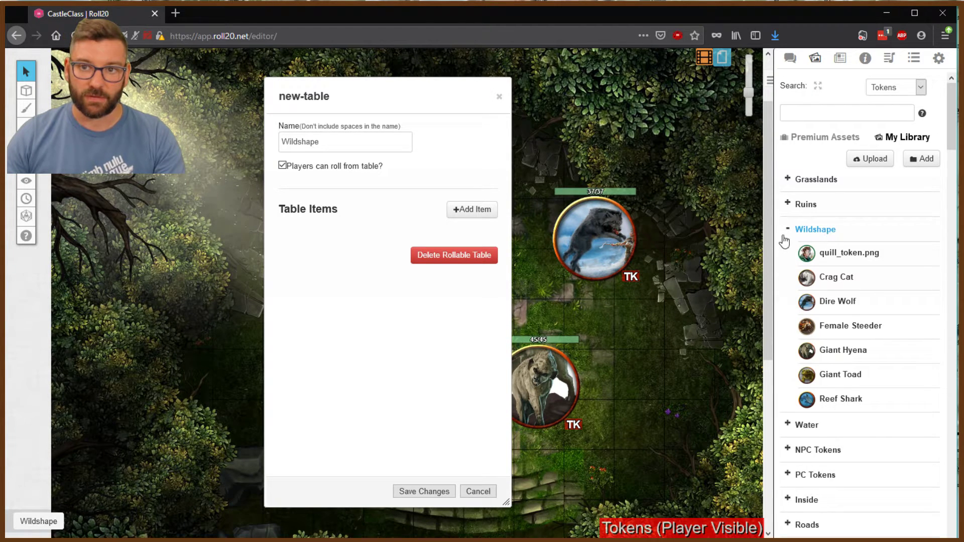
Add a table item named Giant Toad, give it the Giant Toad image from the library as icon and save it.
left_click(487, 213)
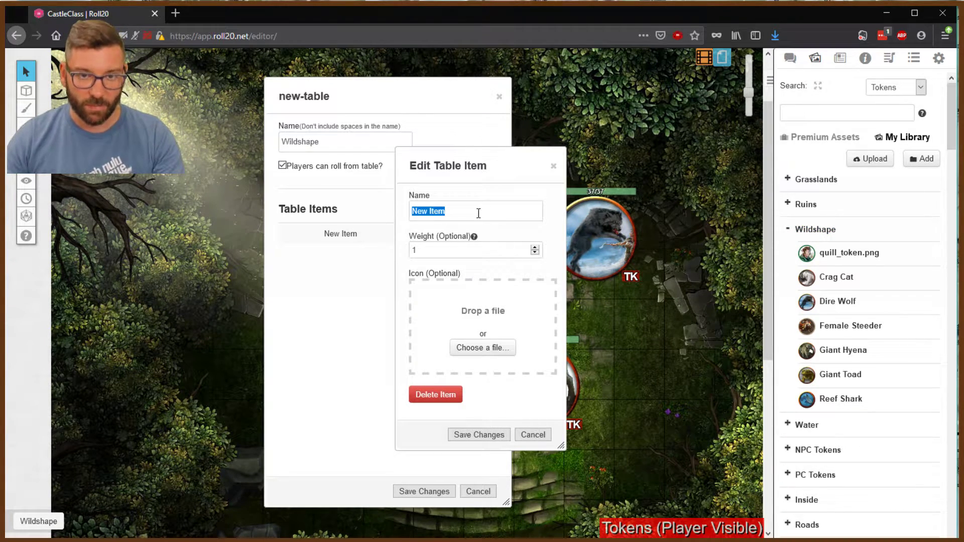
left_click(392, 213)
type("G")
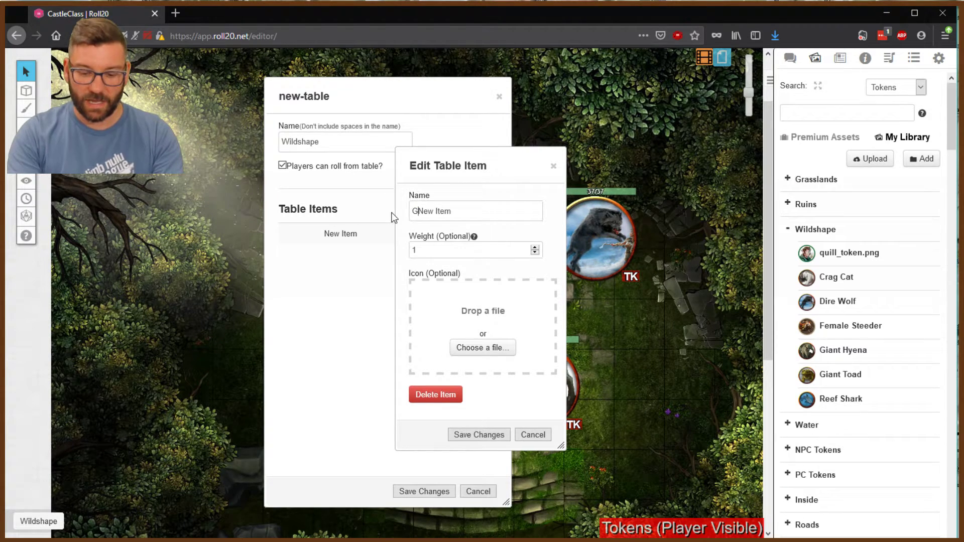
type("iant")
key("shift+End")
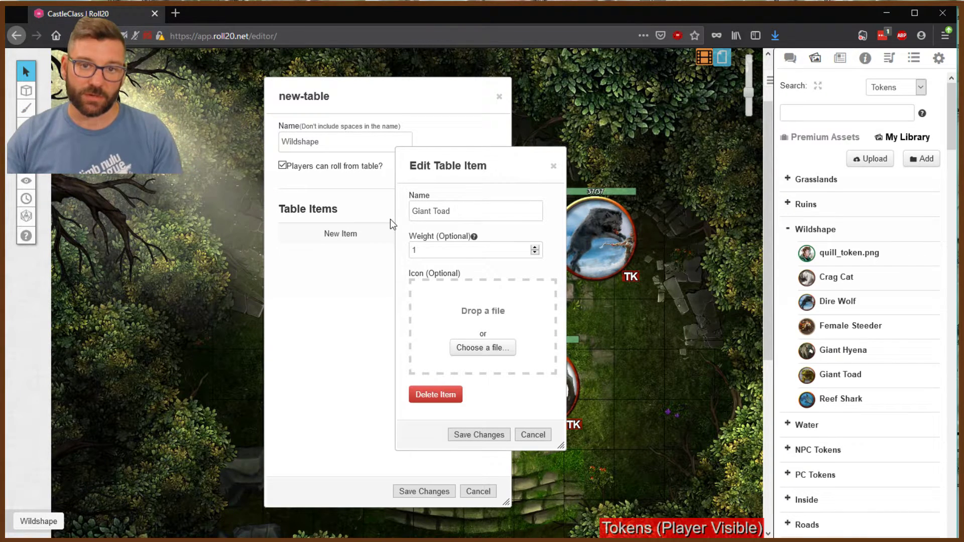
left_click_drag(822, 375, 511, 333)
scroll(481, 316, "down", 3)
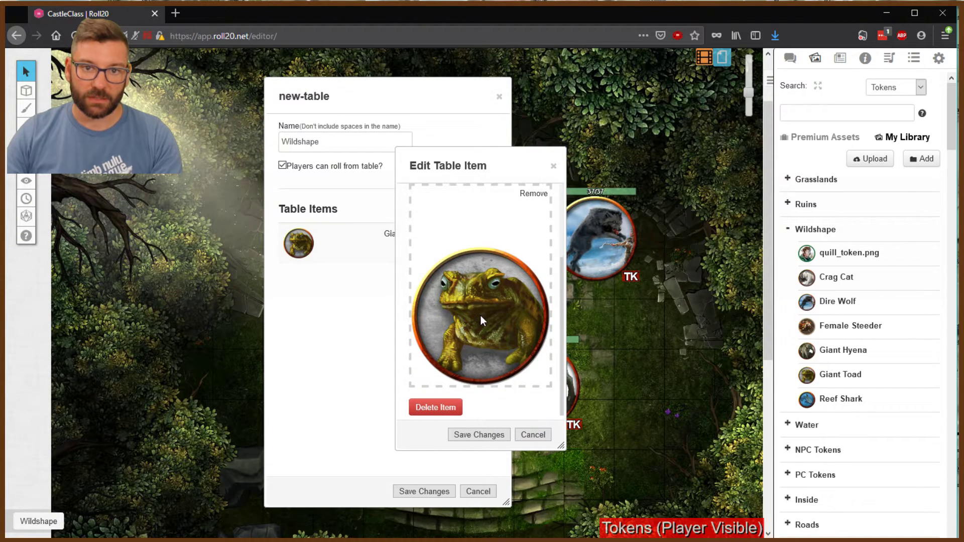
scroll(481, 321, "up", 3)
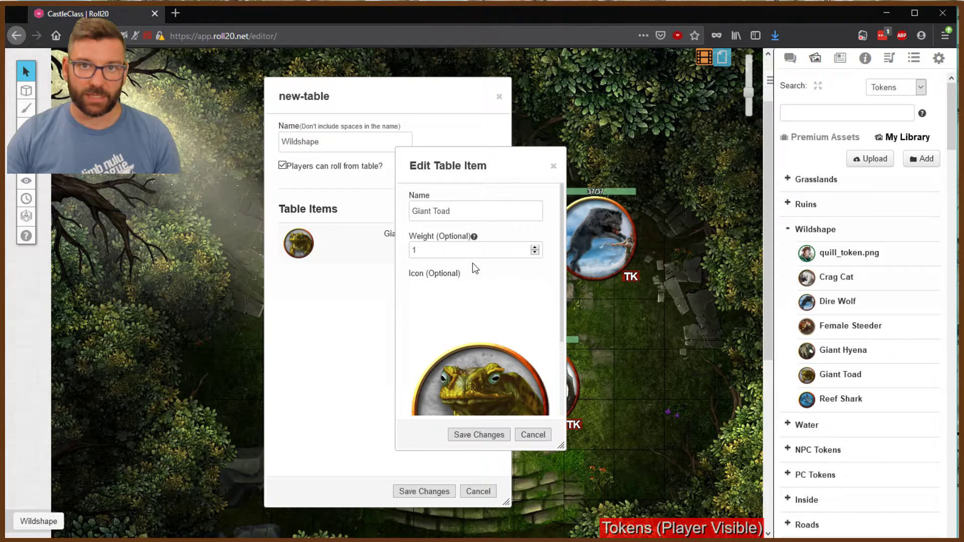
scroll(514, 370, "down", 3)
left_click(466, 435)
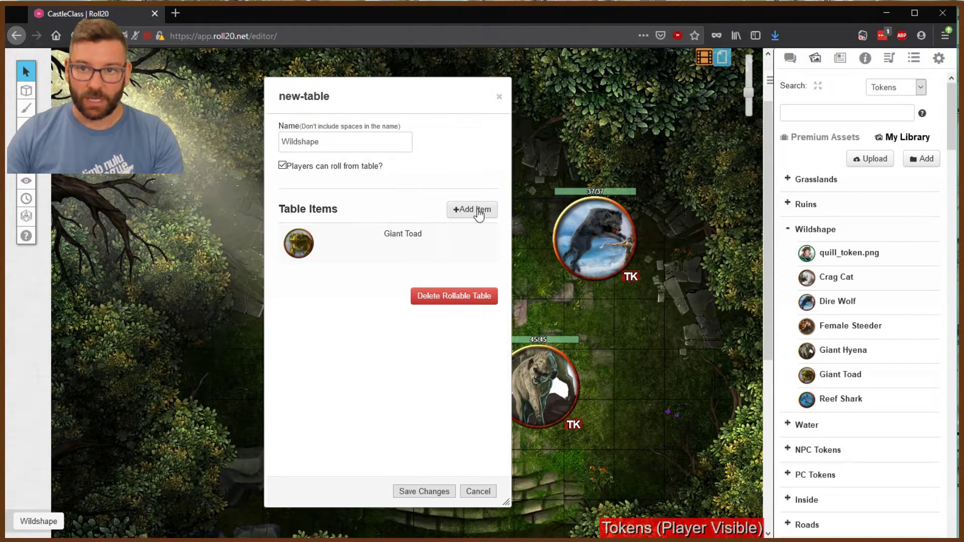
Add a table item named Giant Hyena with the library's Giant Hyena image as its icon and save it.
left_click(479, 213)
left_click_drag(807, 351, 509, 335)
triple_click(461, 210)
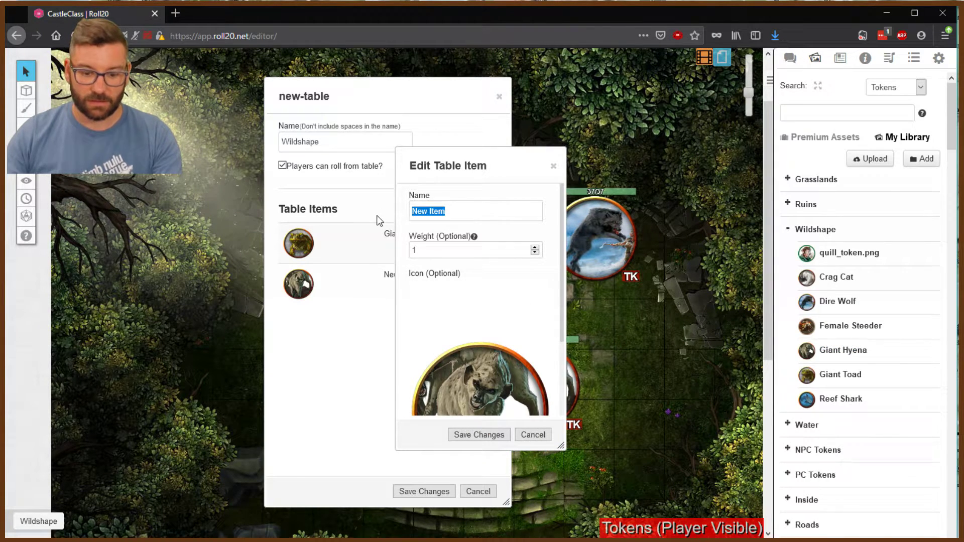
type("Giant Hyena")
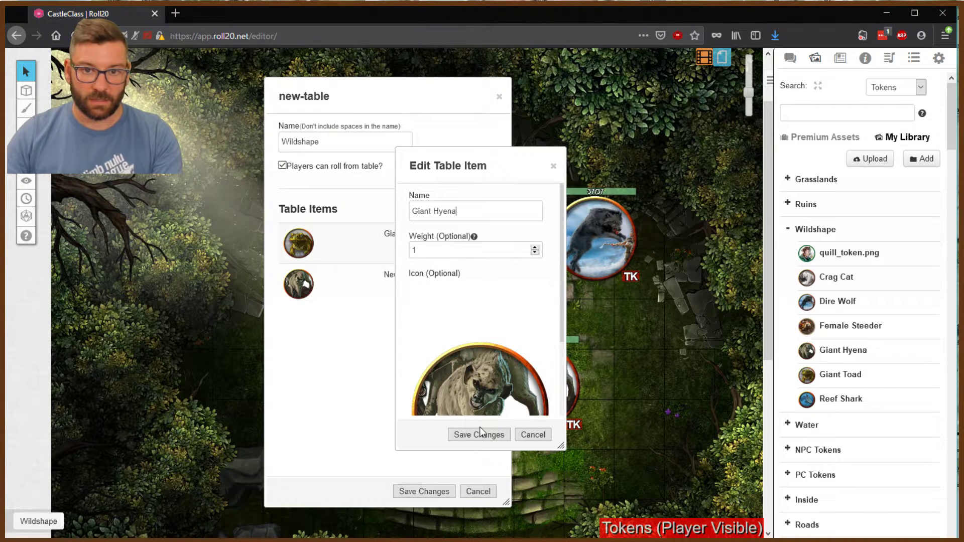
left_click(480, 433)
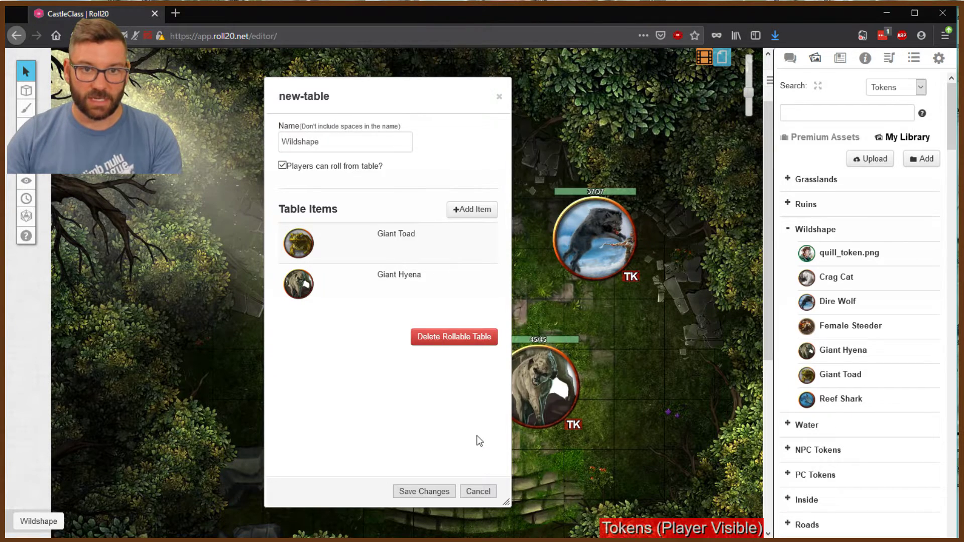
Add a table item named Dire Wolf with the Dire Wolf library image as its icon and save it.
left_click(469, 211)
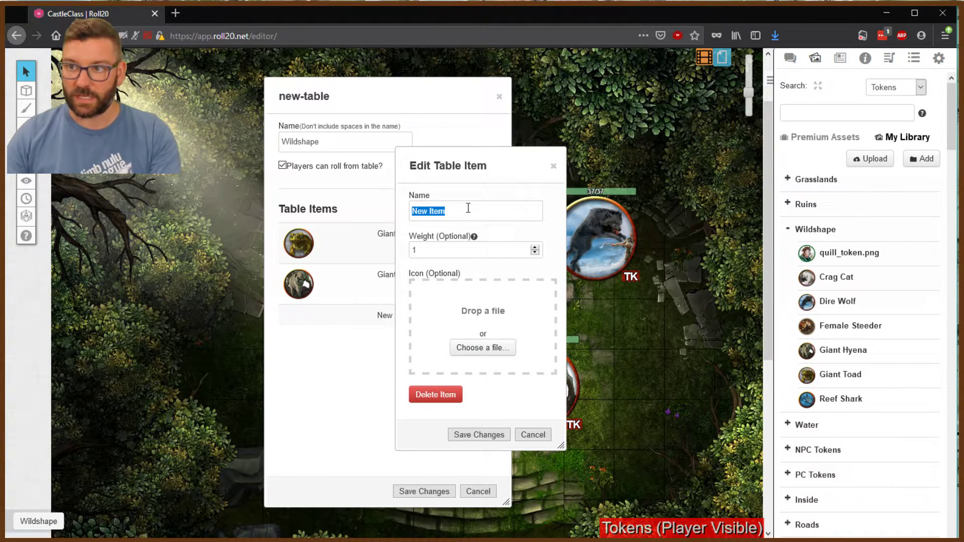
key("Home")
type("Dire W")
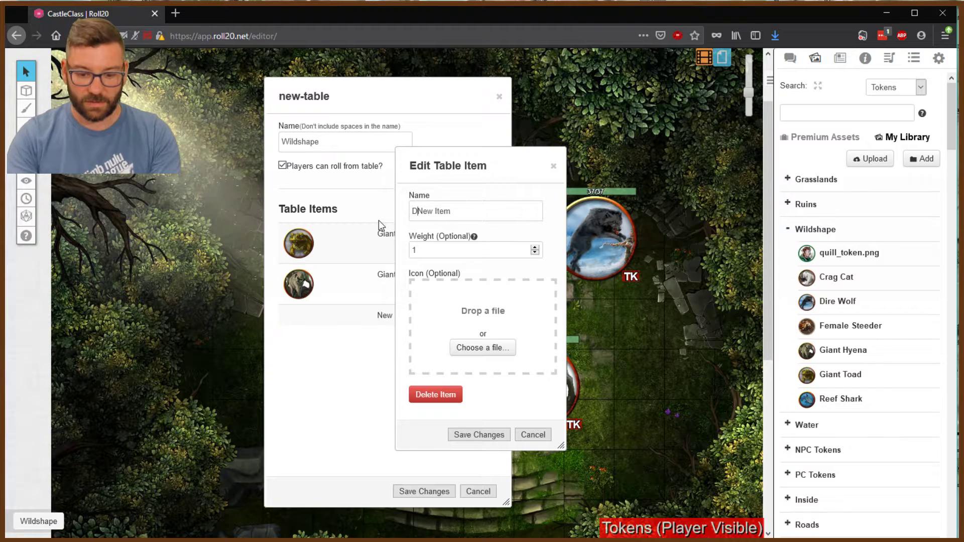
type("ol")
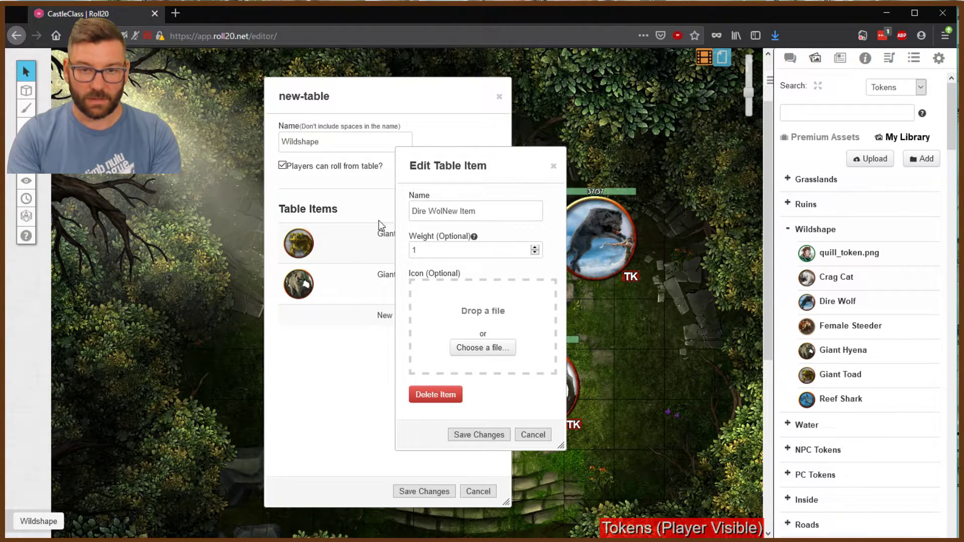
key("shift+End")
type("f")
left_click_drag(836, 301, 512, 327)
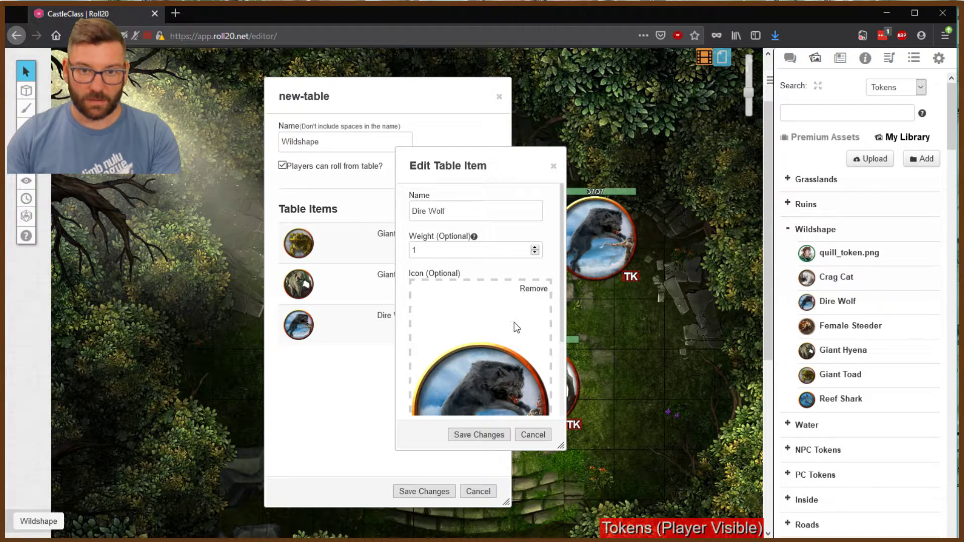
left_click(471, 435)
Add a table item named Reef Shark with the Reef Shark library image as its icon and save it.
left_click(471, 209)
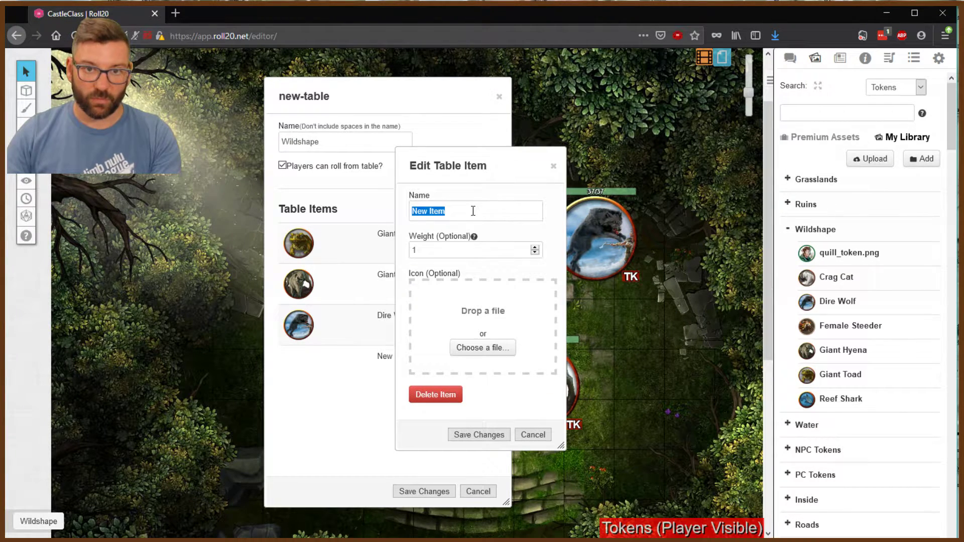
left_click_drag(840, 399, 502, 306)
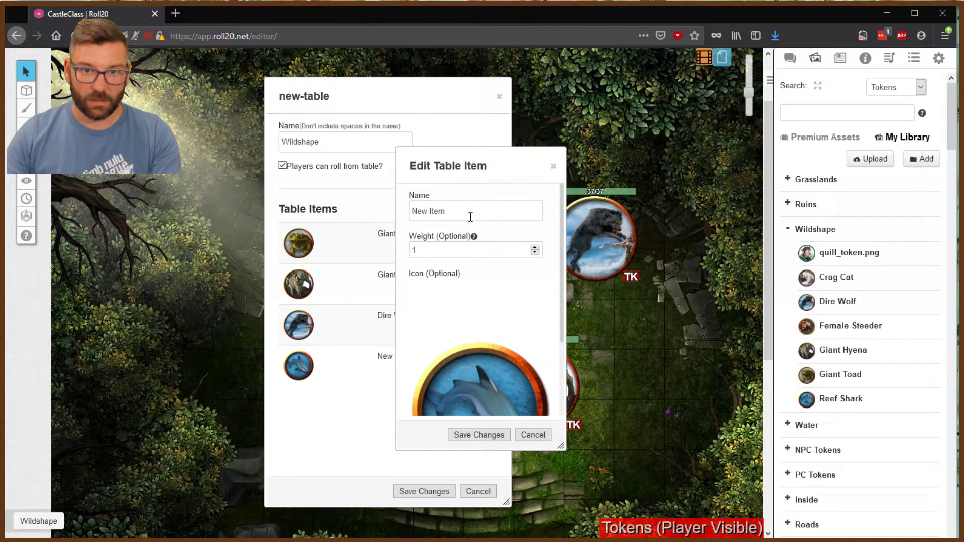
type("Reef Shark")
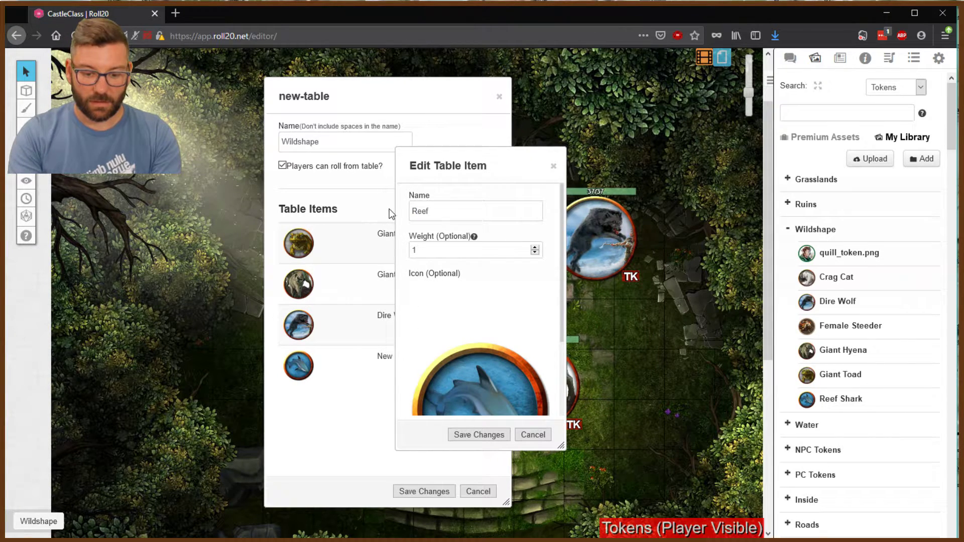
left_click(481, 435)
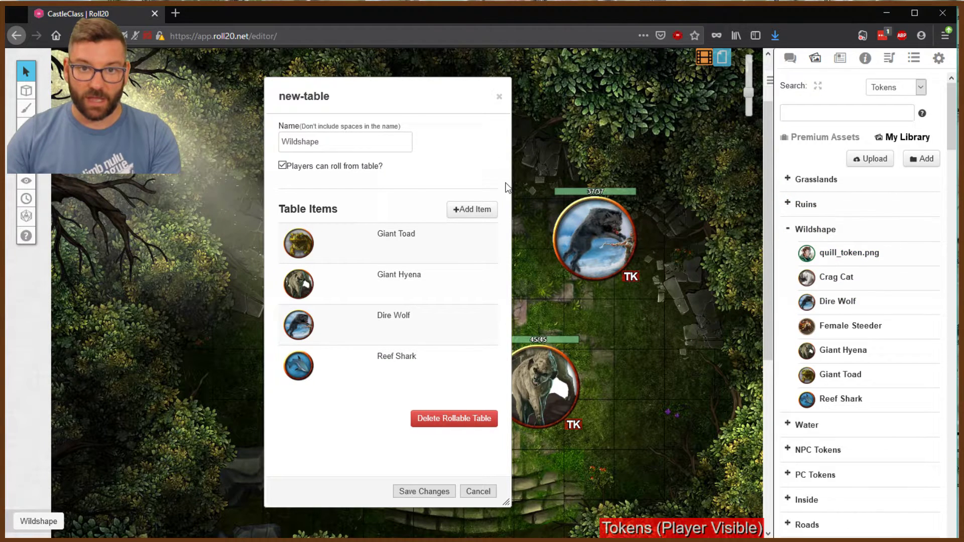
Add a table item named Quill with the library's quill_token.png as its icon, and save the item and the Wildshape table.
left_click(467, 210)
left_click_drag(454, 211, 387, 210)
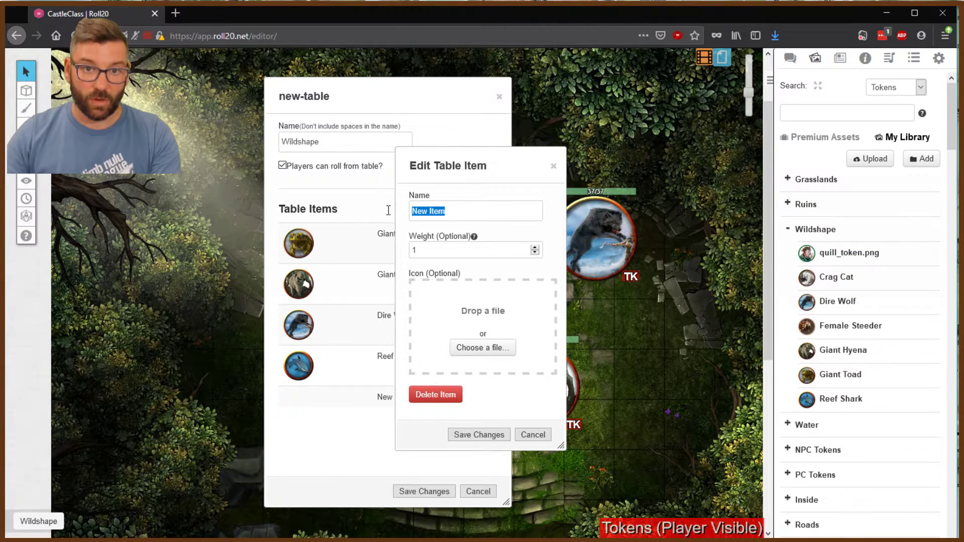
type("Quill")
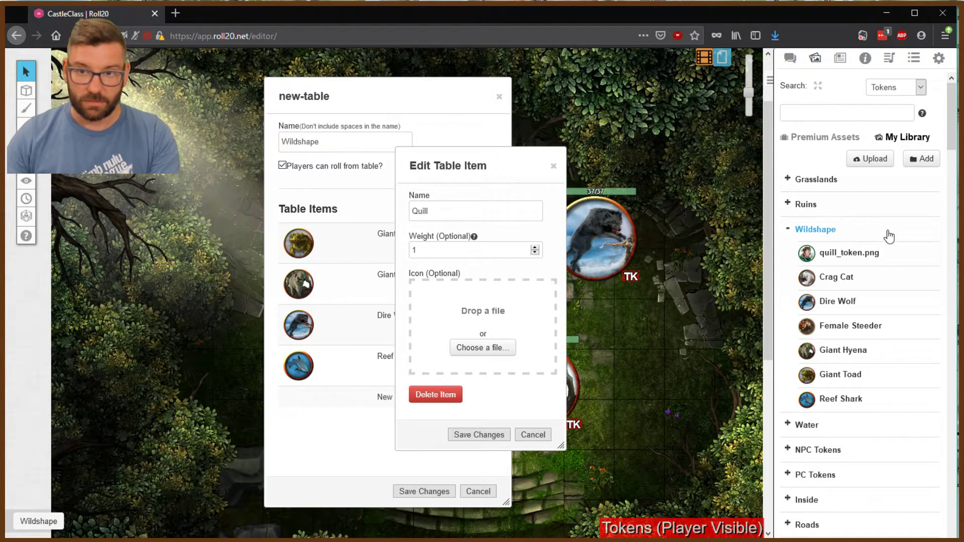
left_click_drag(844, 253, 501, 378)
left_click(483, 436)
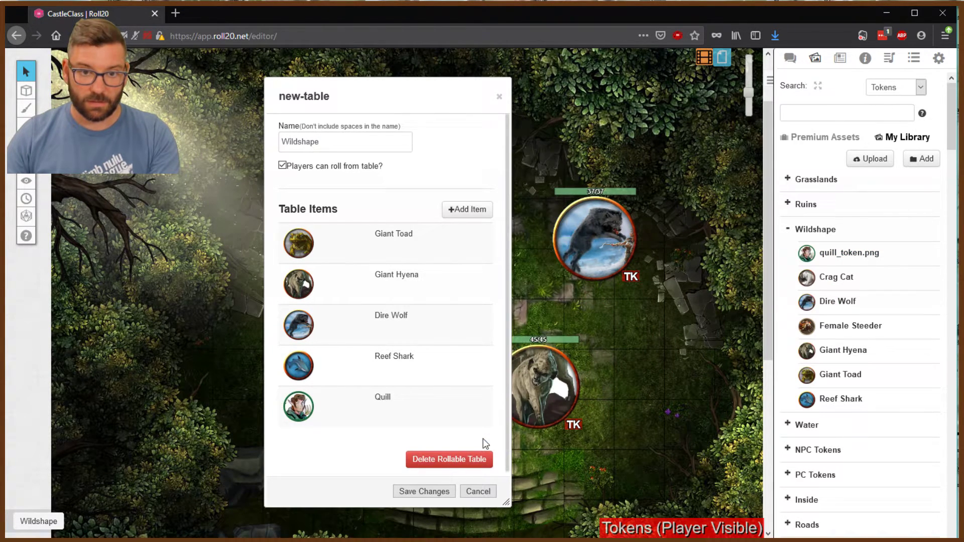
left_click(434, 492)
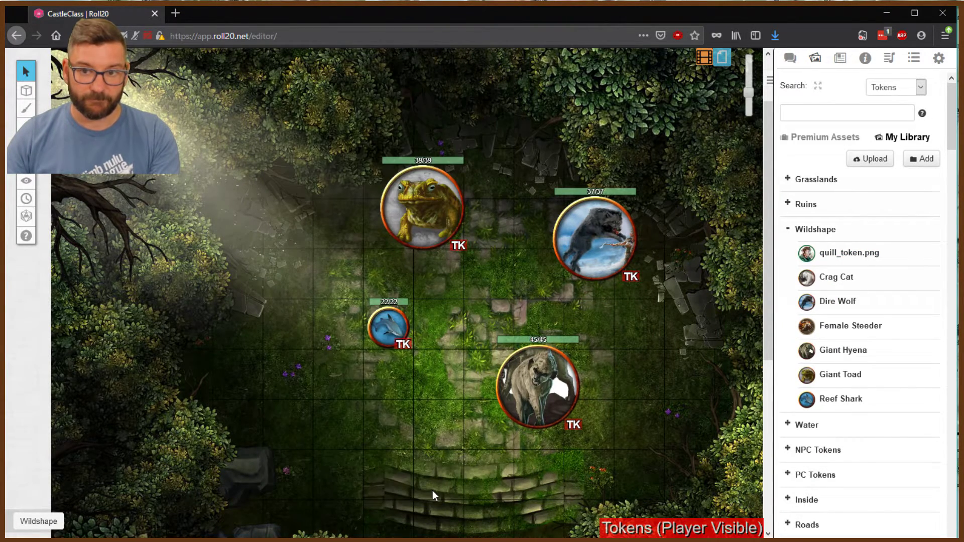
Place the Wildshape rollable table's token on the map and move it to open ground west of the Giant Toad.
left_click(913, 59)
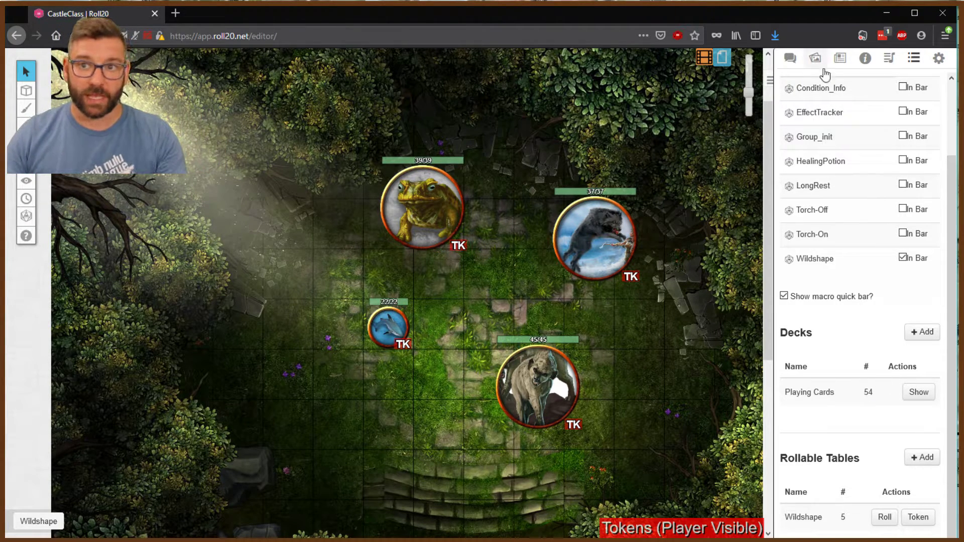
left_click(840, 58)
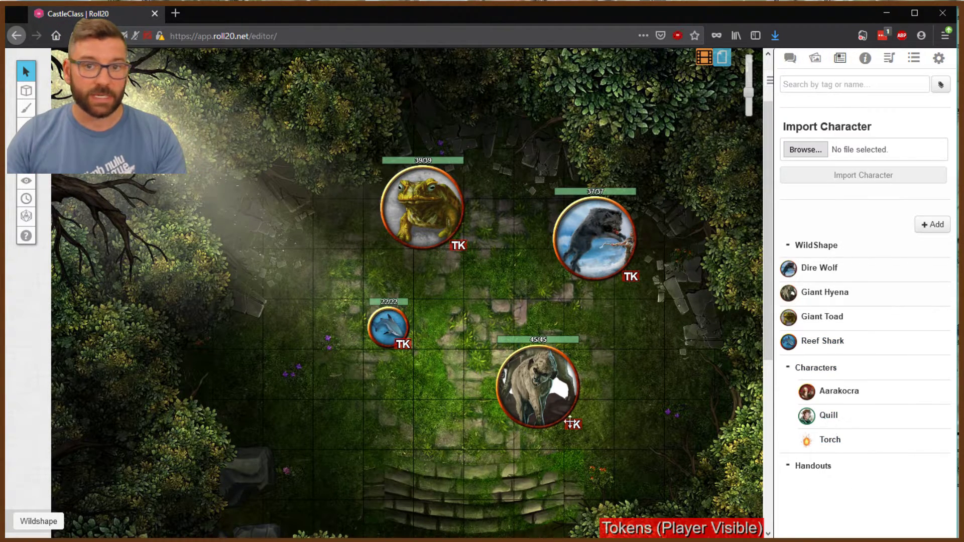
left_click(914, 59)
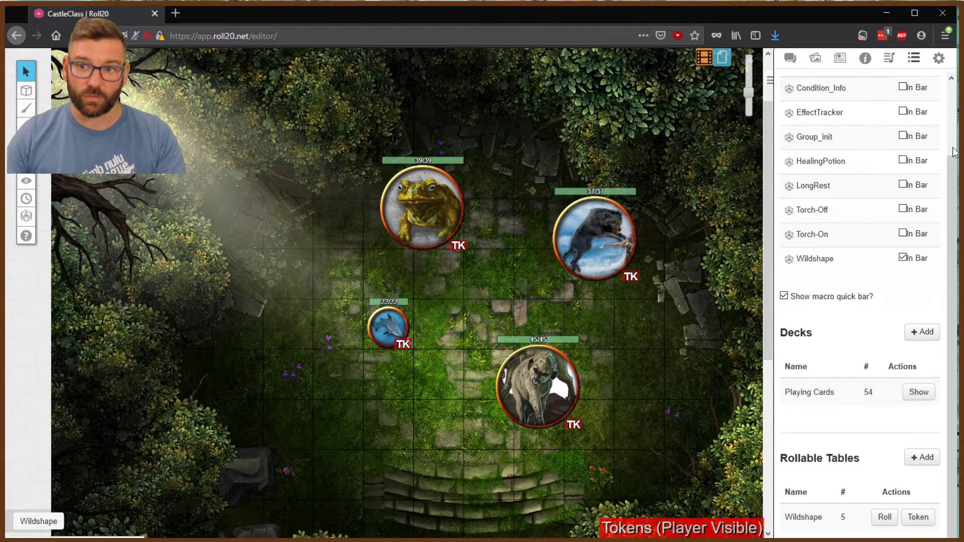
left_click(917, 520)
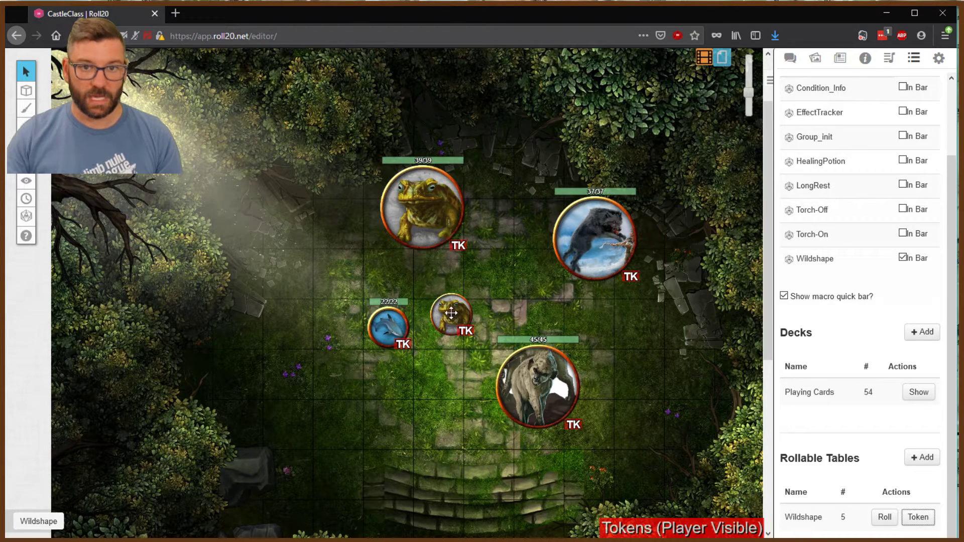
left_click_drag(452, 314, 282, 268)
left_click(295, 270)
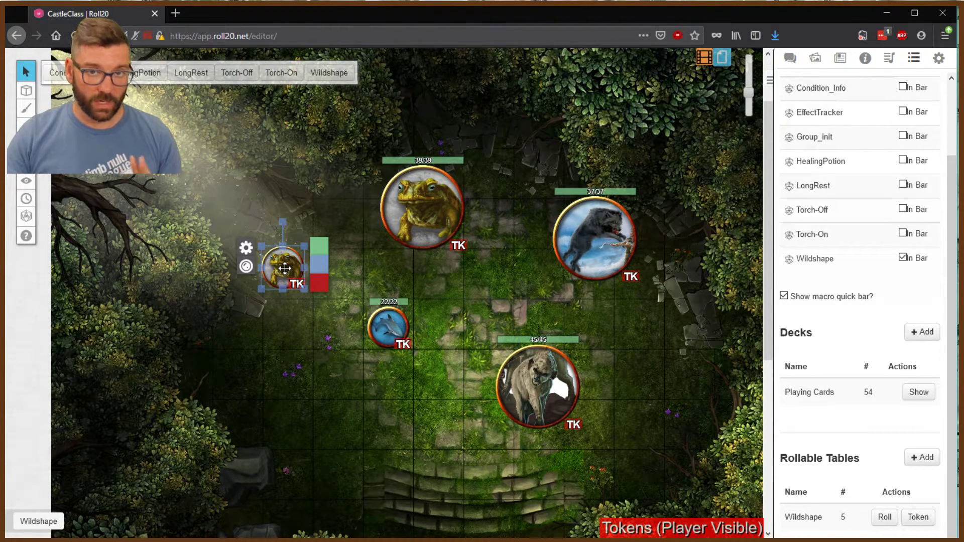
Switch the multi-sided Wildshape token to its Quill side and nudge it slightly on the map.
right_click(285, 269)
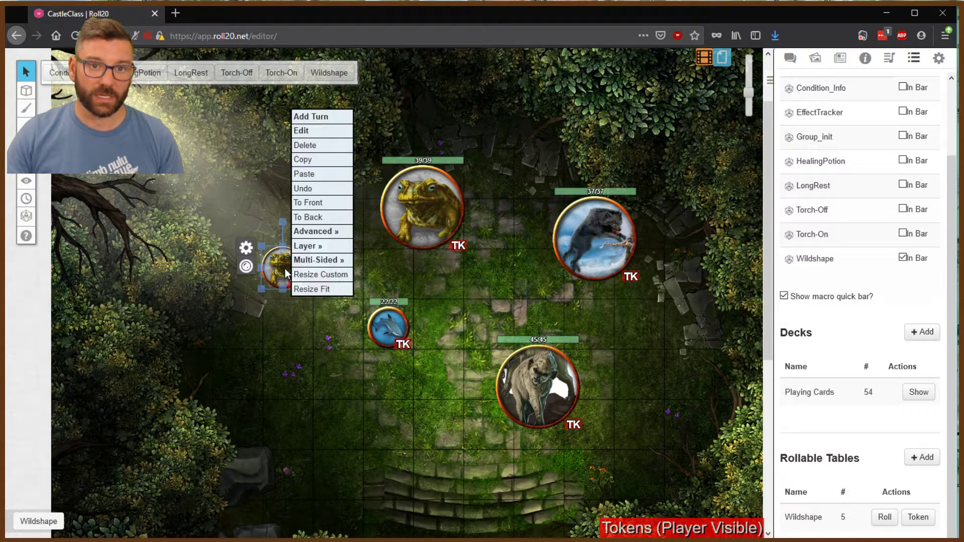
mouse_move(302, 266)
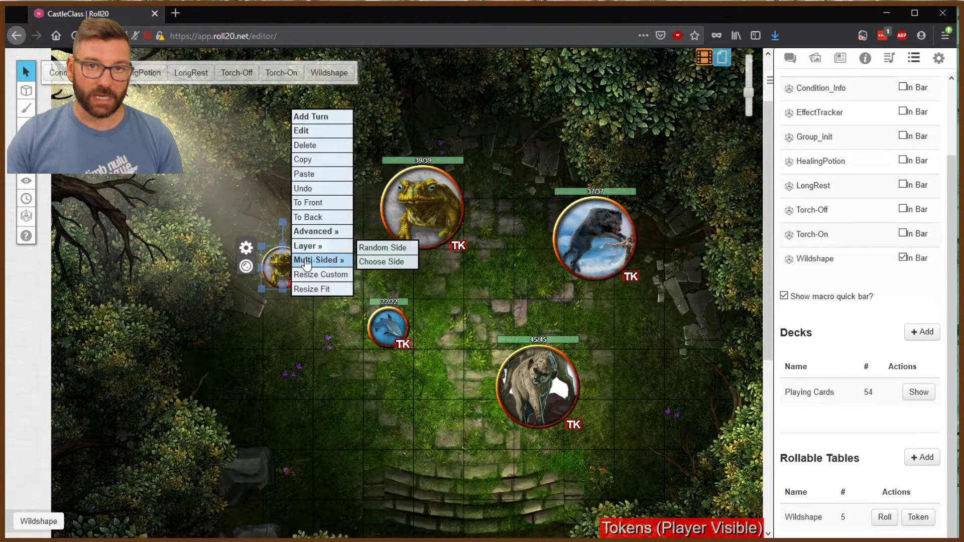
left_click(377, 263)
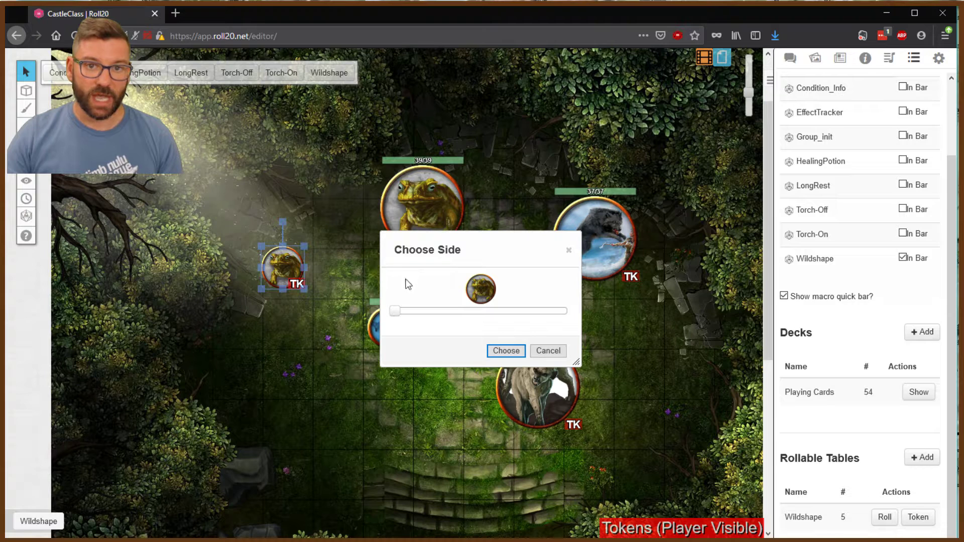
left_click_drag(395, 312, 551, 317)
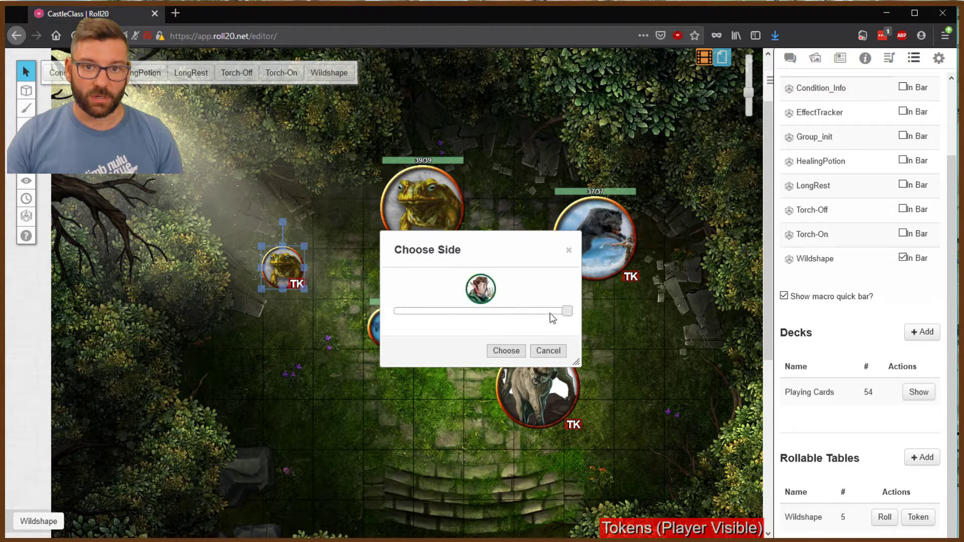
left_click(505, 351)
left_click_drag(270, 262, 287, 275)
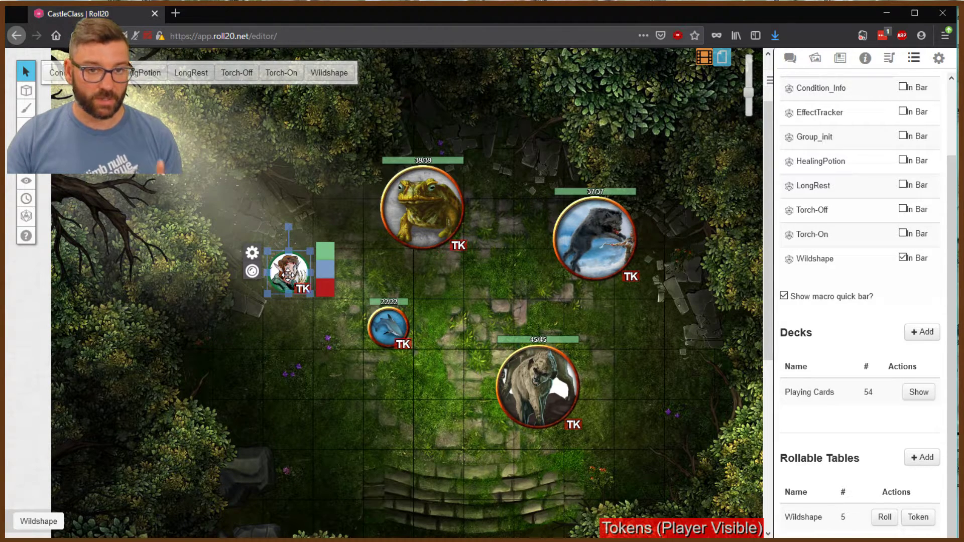
Make the token represent the Quill character, show its nameplate and link Bar 1 to speed.
double_click(288, 275)
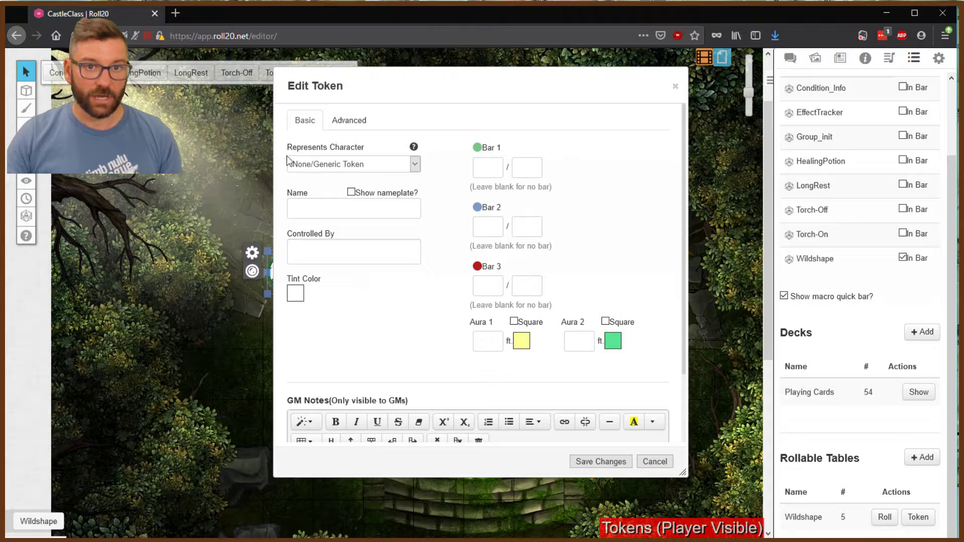
left_click(414, 165)
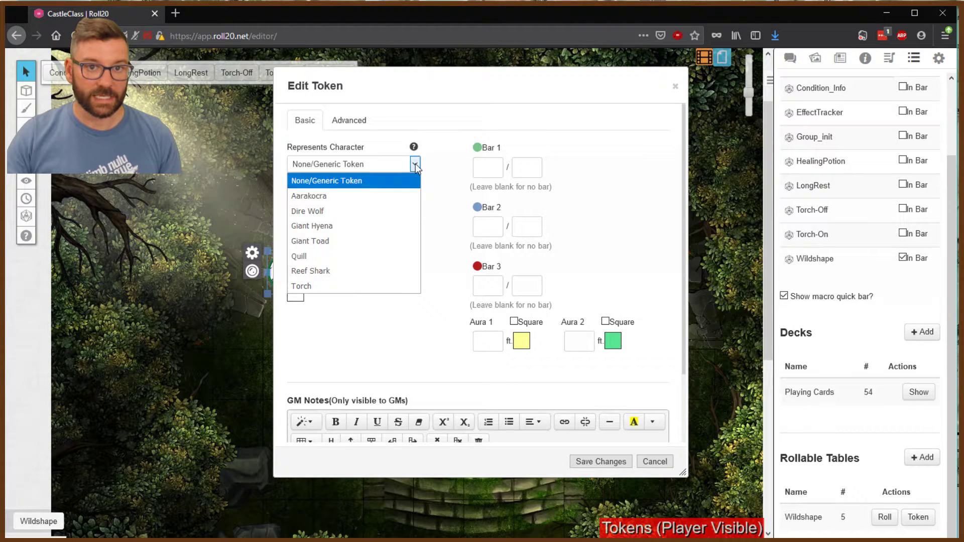
left_click(339, 252)
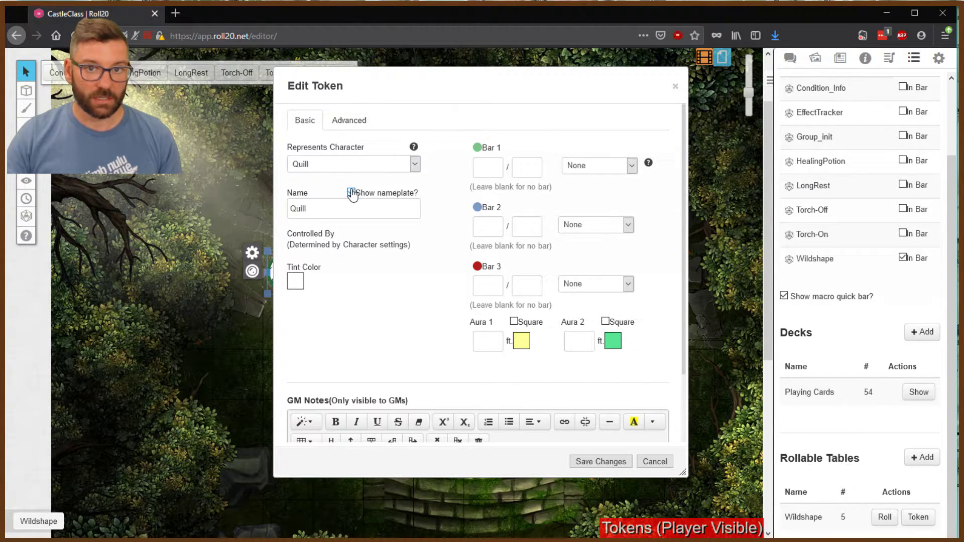
left_click(633, 171)
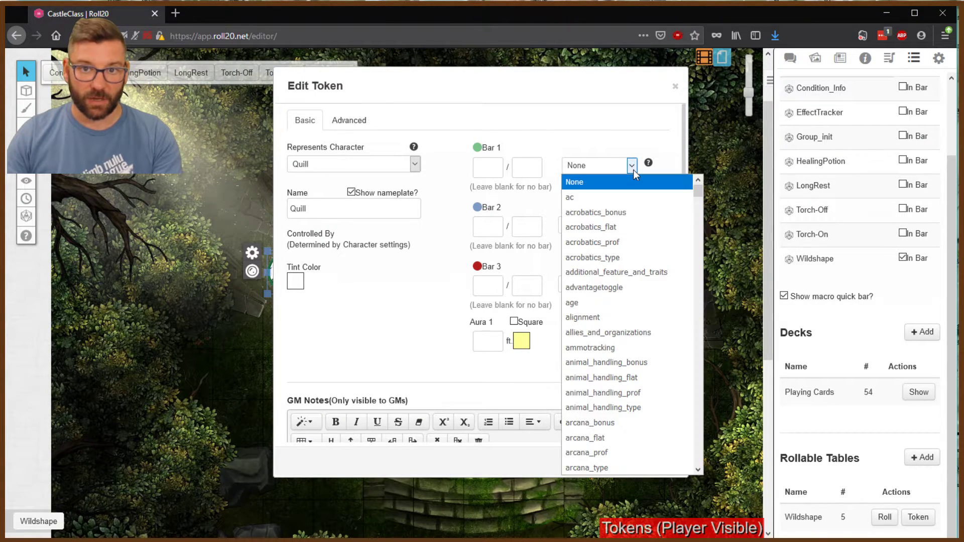
key("s")
scroll(643, 420, "down", 4)
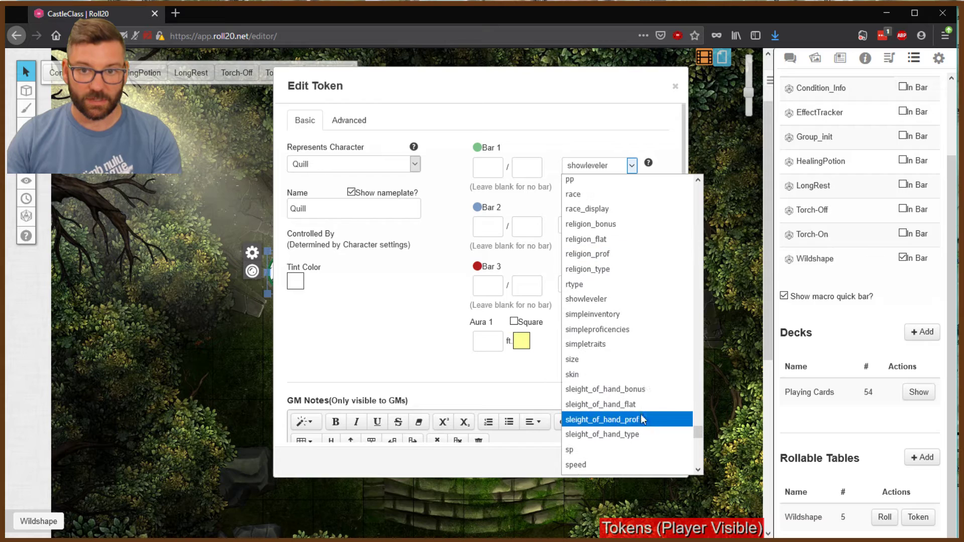
left_click(613, 463)
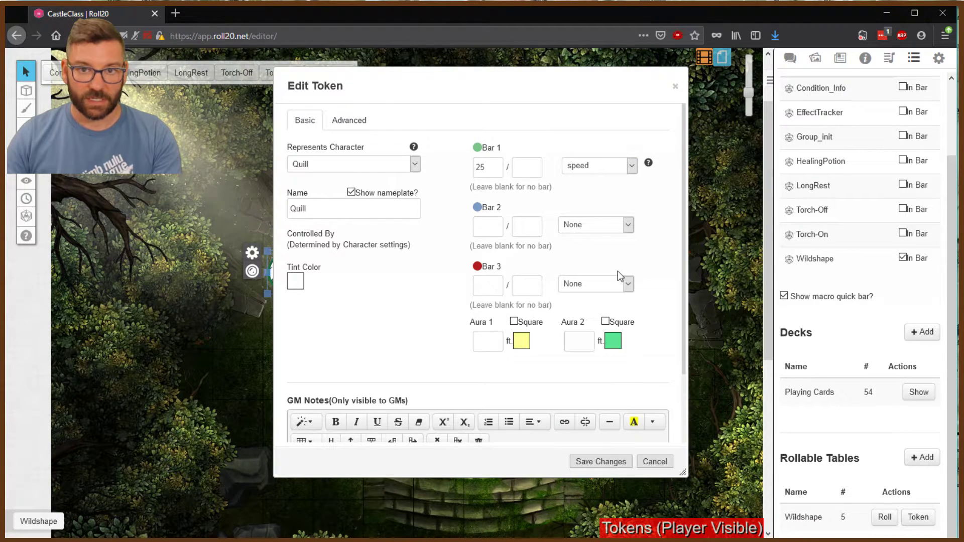
Link the Quill token's Bar 2 to hp and Bar 3 to ac, and save the token settings.
left_click(628, 225)
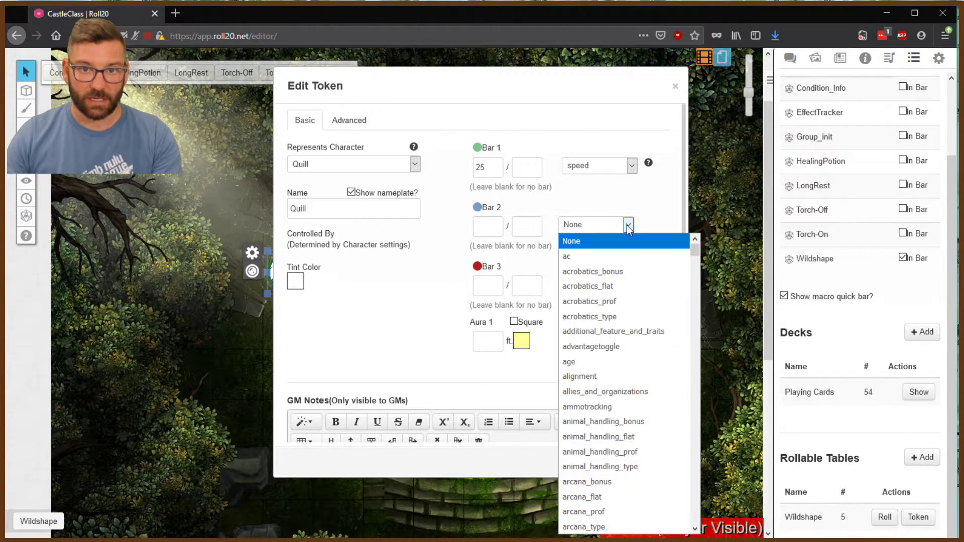
key("h")
scroll(623, 395, "down", 1)
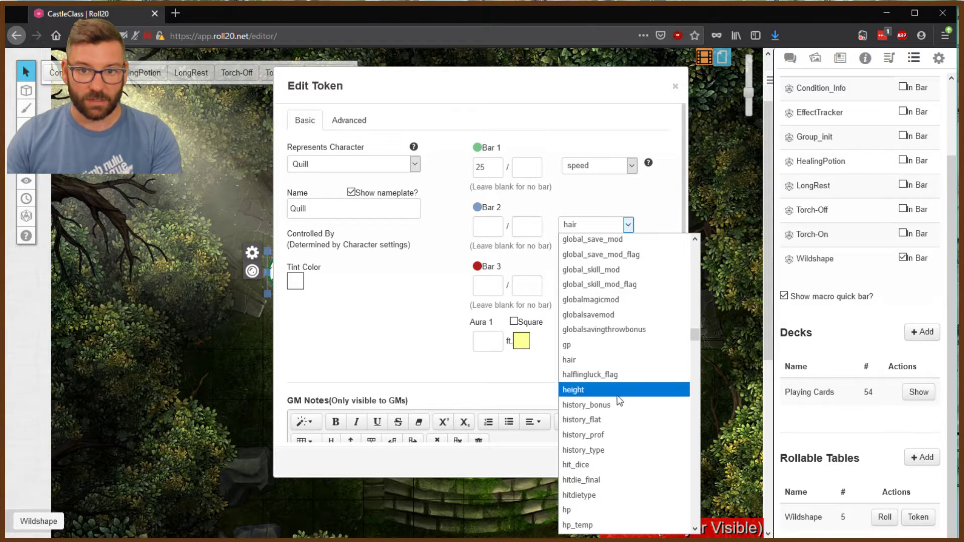
key("Escape")
type("hp")
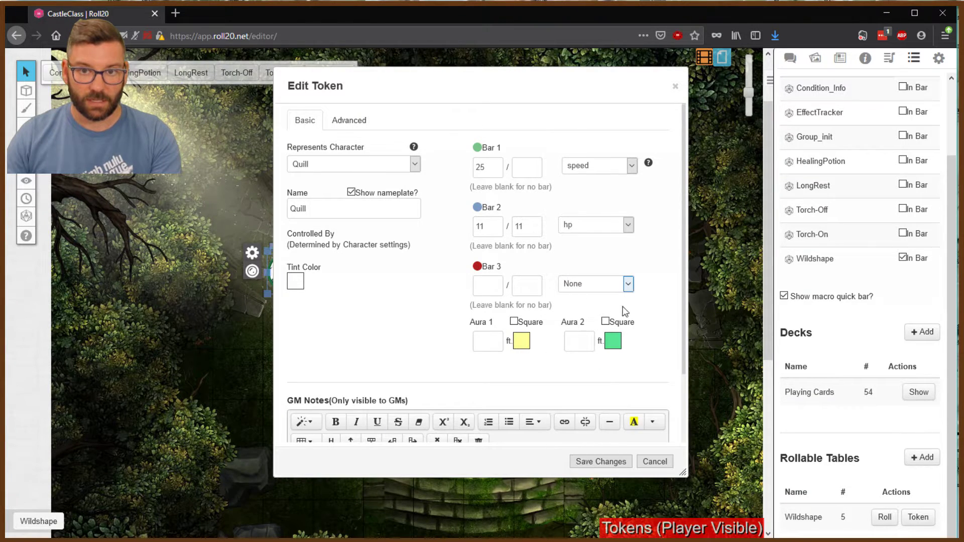
left_click(628, 285)
left_click(602, 314)
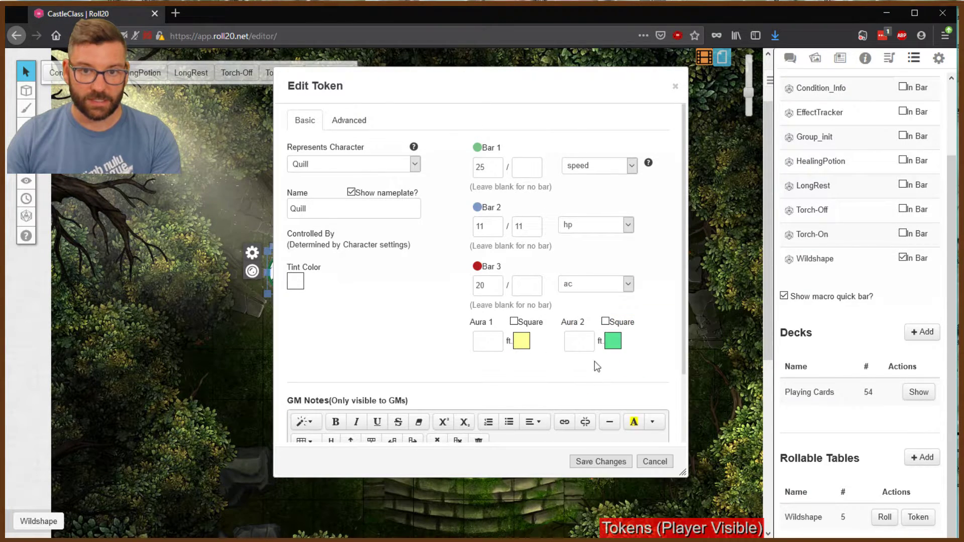
left_click(583, 463)
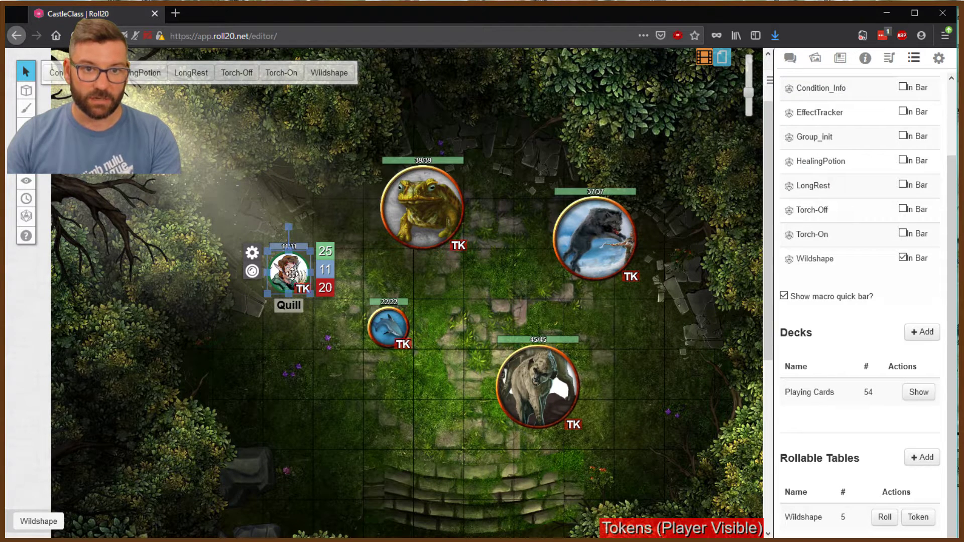
Move the Quill token up about one square, level with the large Giant Toad, and deselect it.
left_click_drag(292, 269, 284, 222)
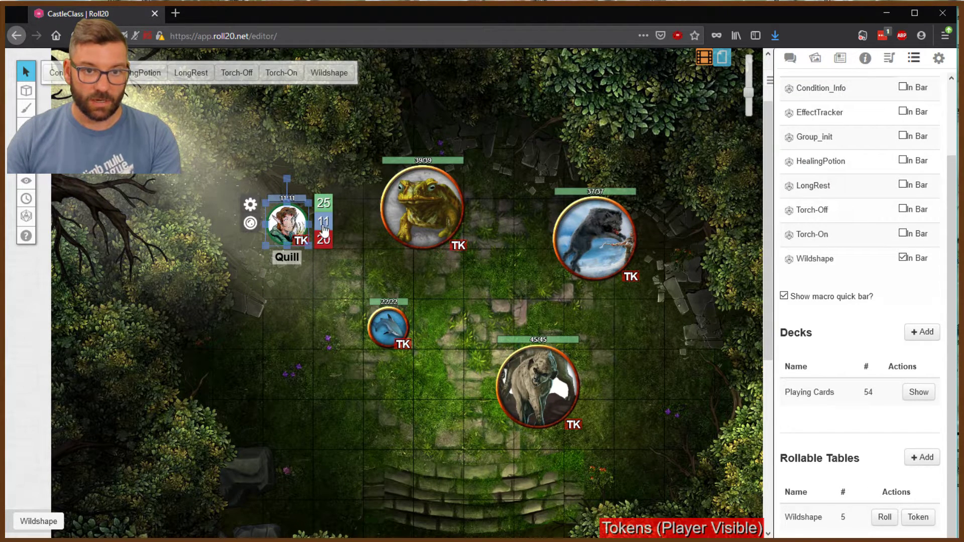
left_click(279, 276)
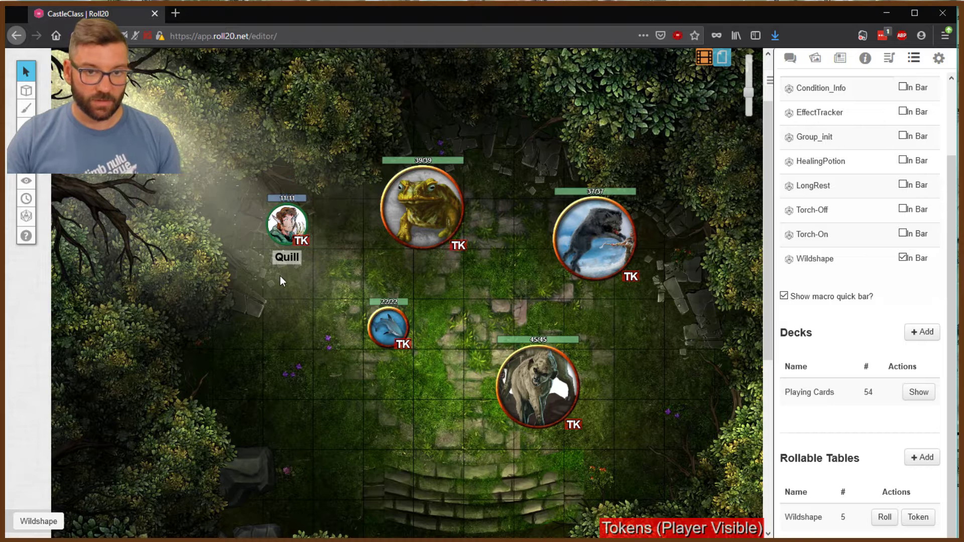
right_click(290, 227)
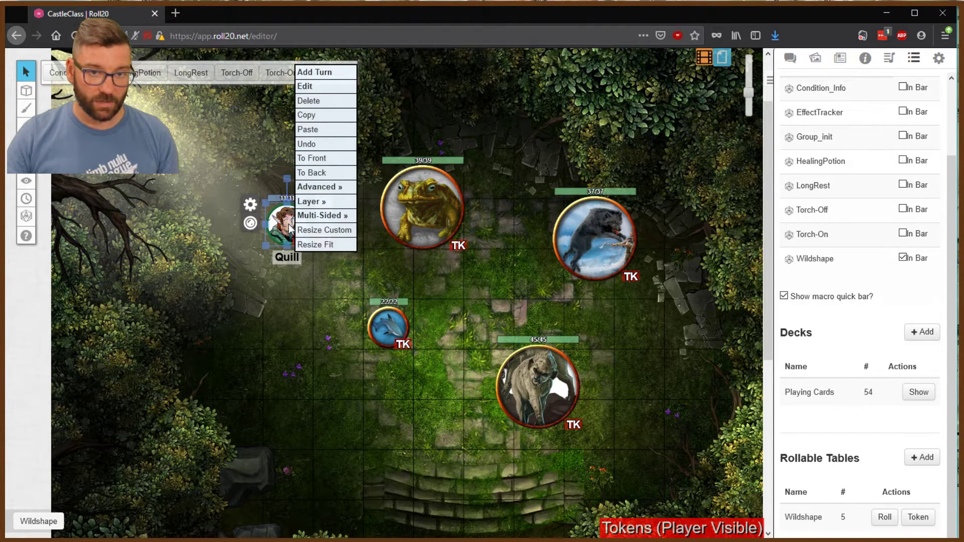
mouse_move(316, 187)
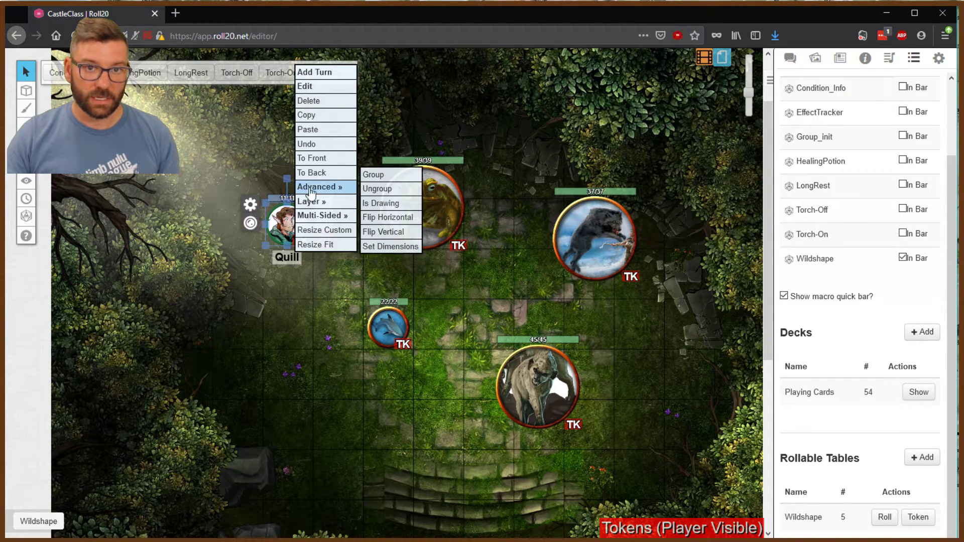
left_click(227, 170)
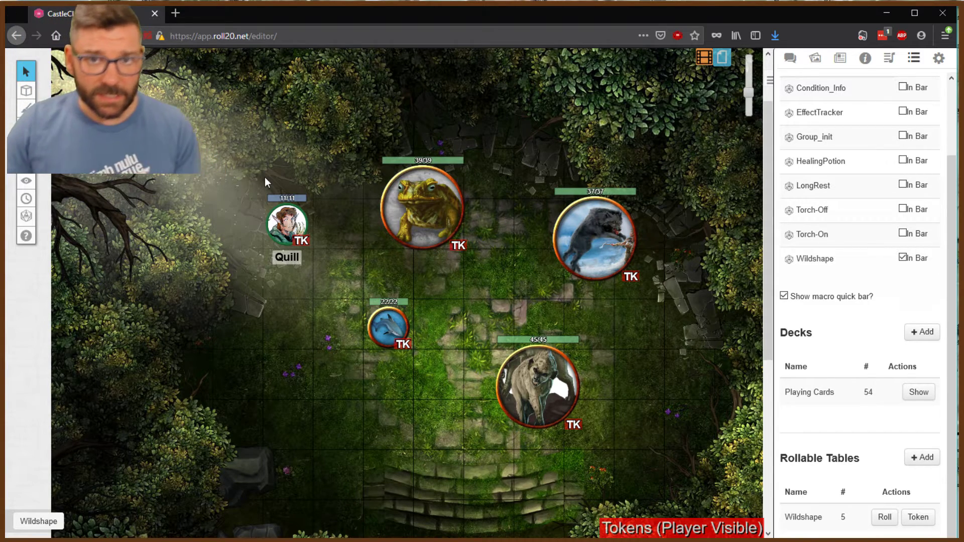
Run the Wildshape macro on the Quill token with the Giant Toad form and select the transformed token.
left_click(286, 221)
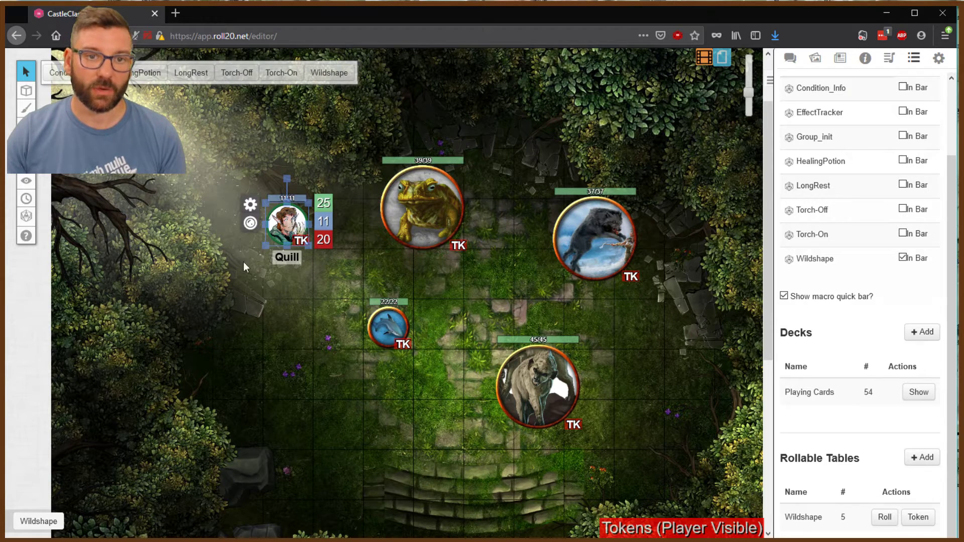
left_click(45, 525)
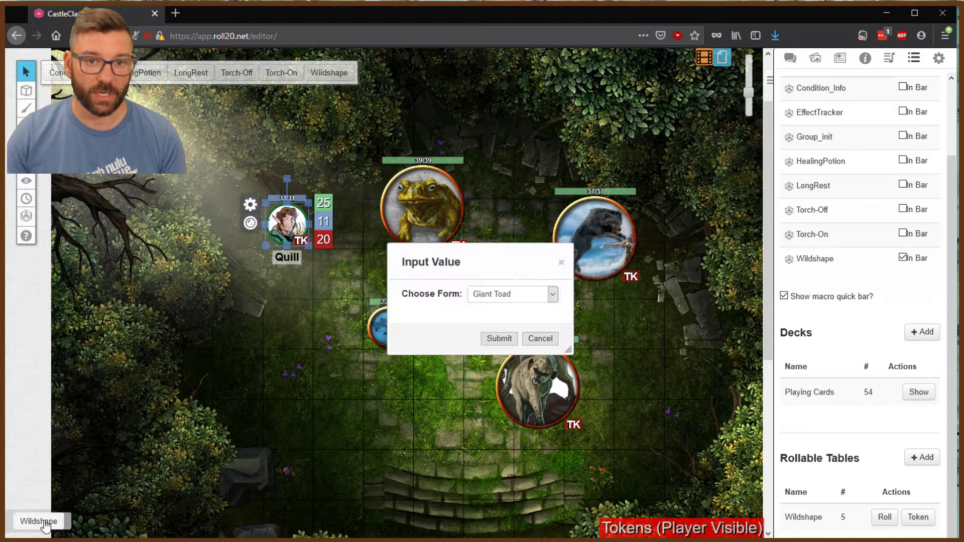
left_click(554, 296)
left_click(512, 310)
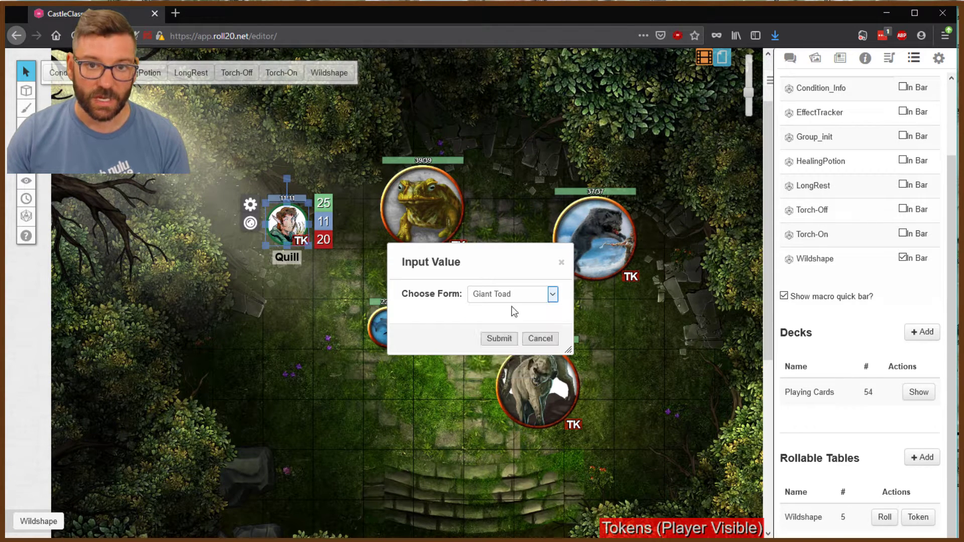
left_click(497, 338)
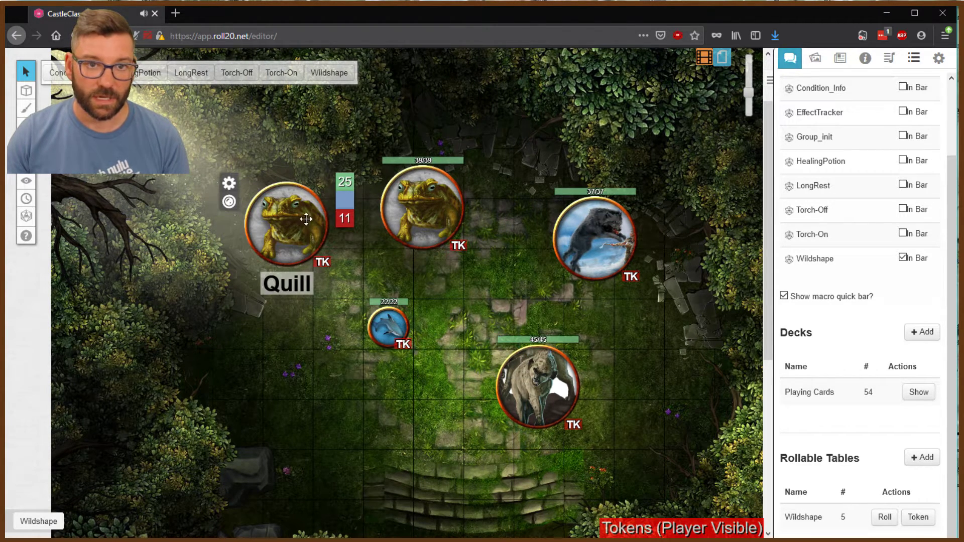
left_click(284, 258)
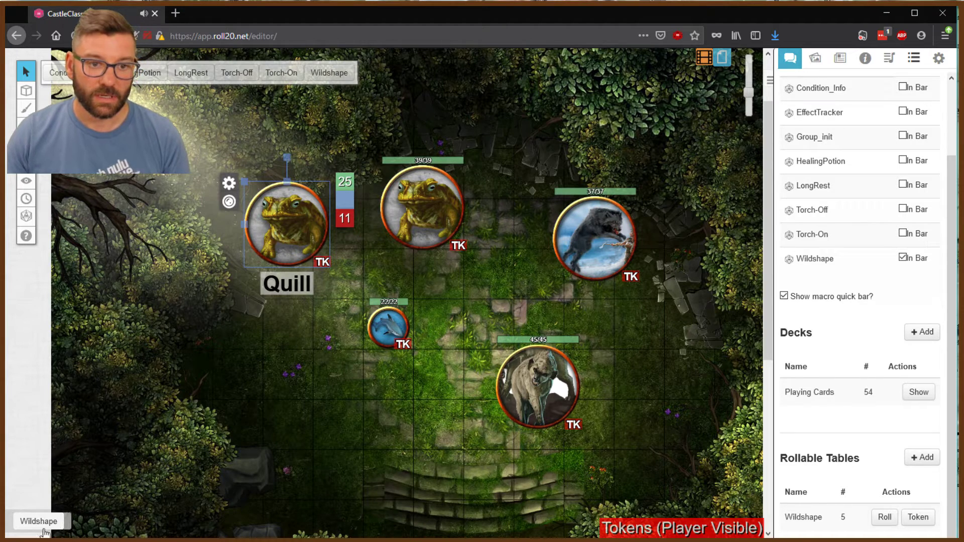
Run the Wildshape macro on the selected Quill token with the Giant Hyena form.
left_click(39, 521)
left_click(539, 301)
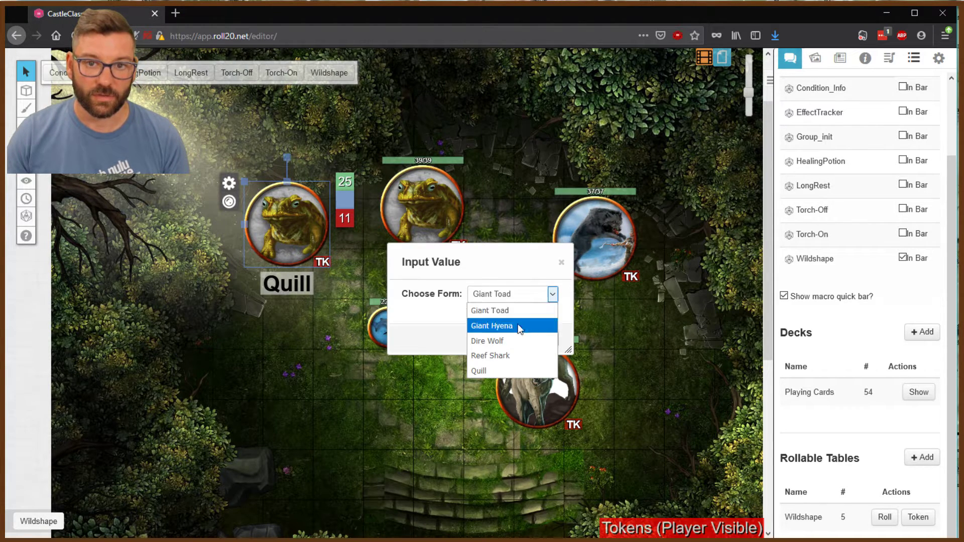
left_click(519, 327)
left_click(495, 338)
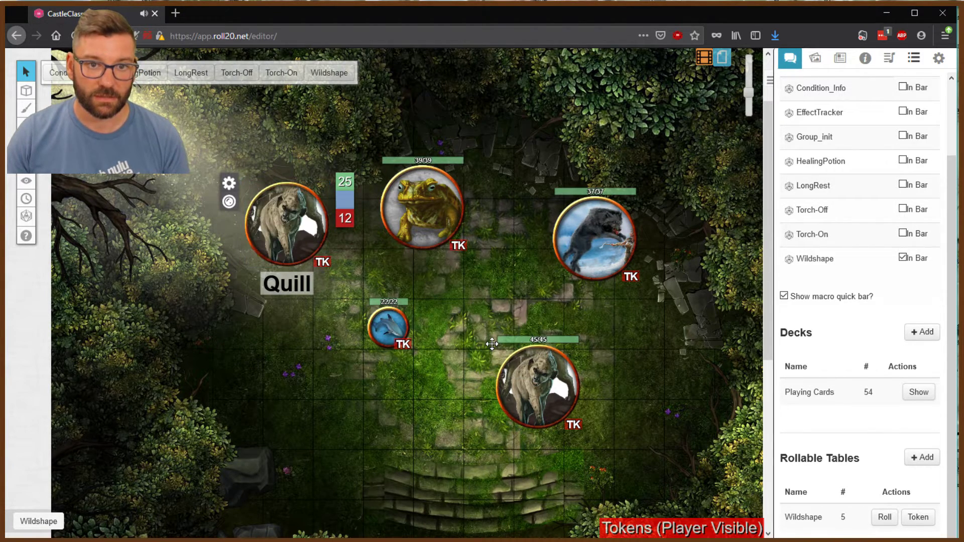
Return the token to the Quill form with the Wildshape macro and move it down about one square.
left_click(40, 521)
left_click(488, 295)
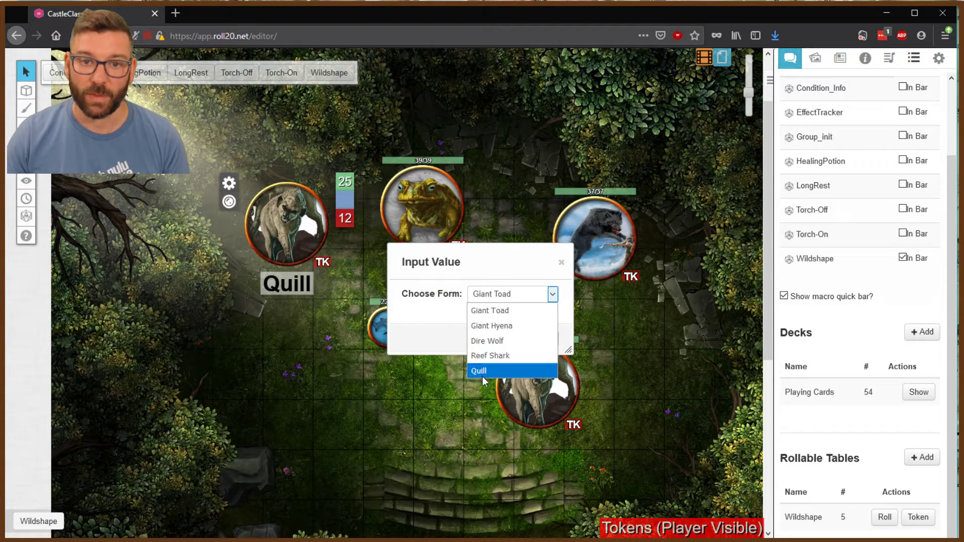
left_click(482, 373)
left_click(499, 338)
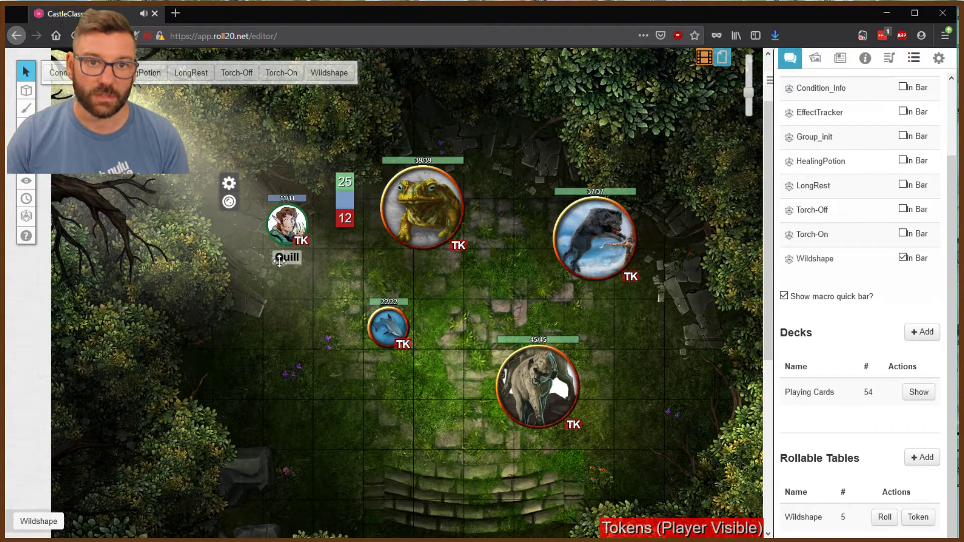
left_click(291, 219)
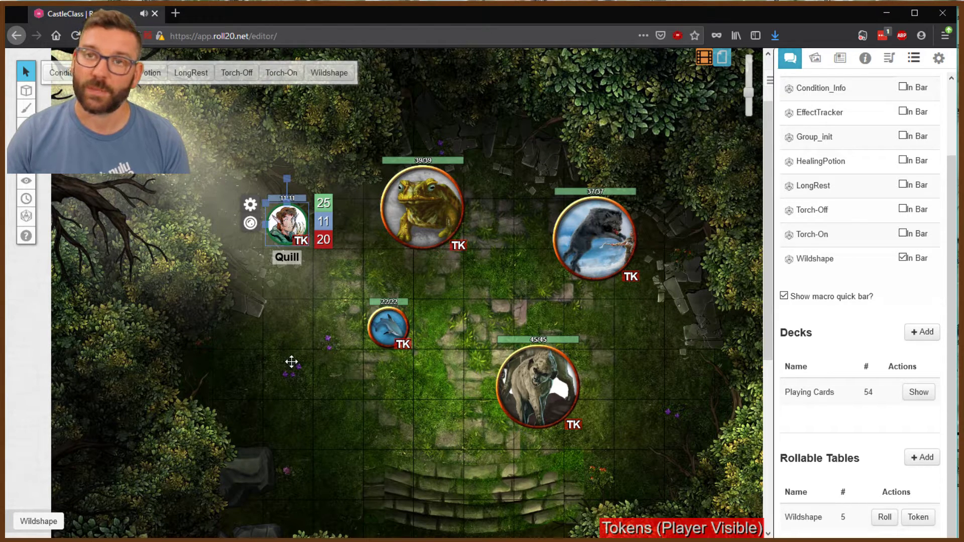
left_click_drag(281, 225, 290, 271)
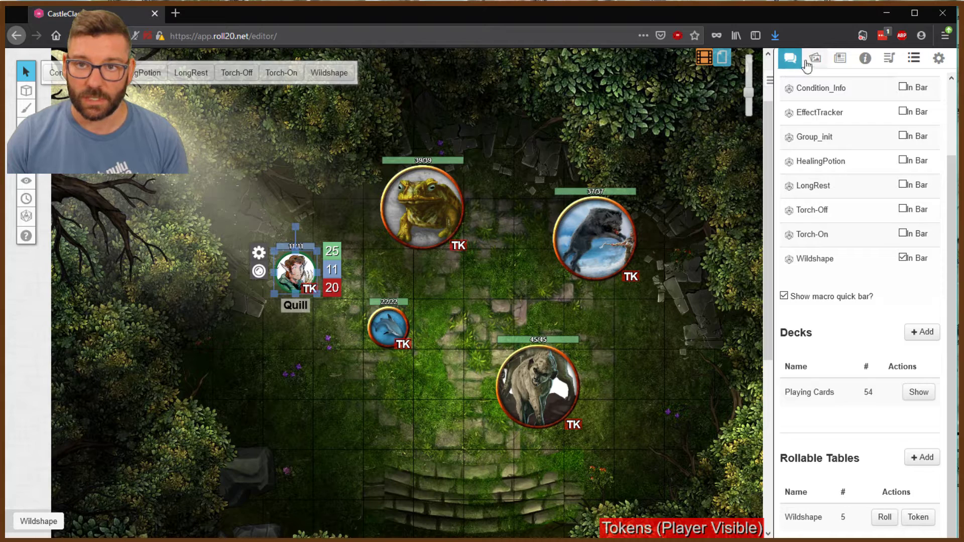
Review the macro's chat messages, then open the Dire Wolf from the journal and view its character sheet.
left_click(790, 58)
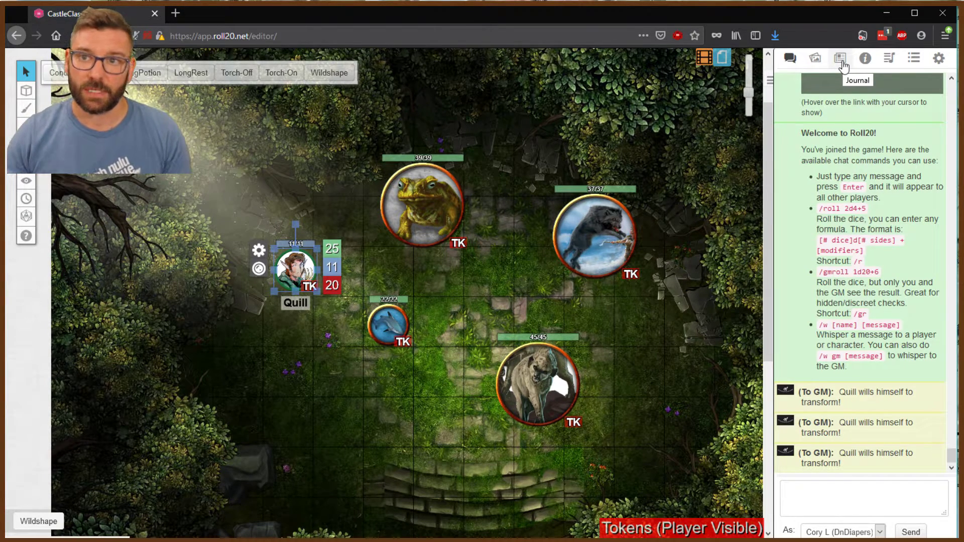
left_click(842, 62)
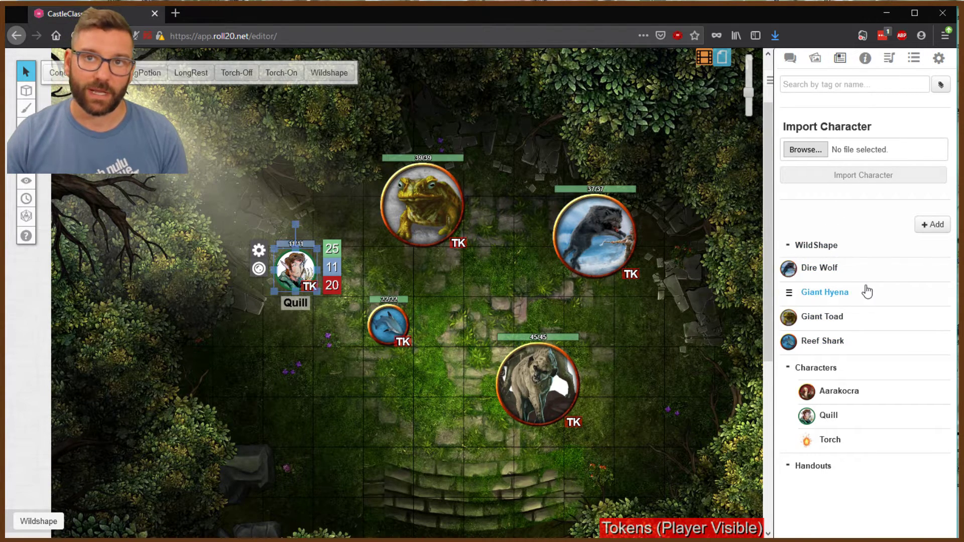
left_click(817, 269)
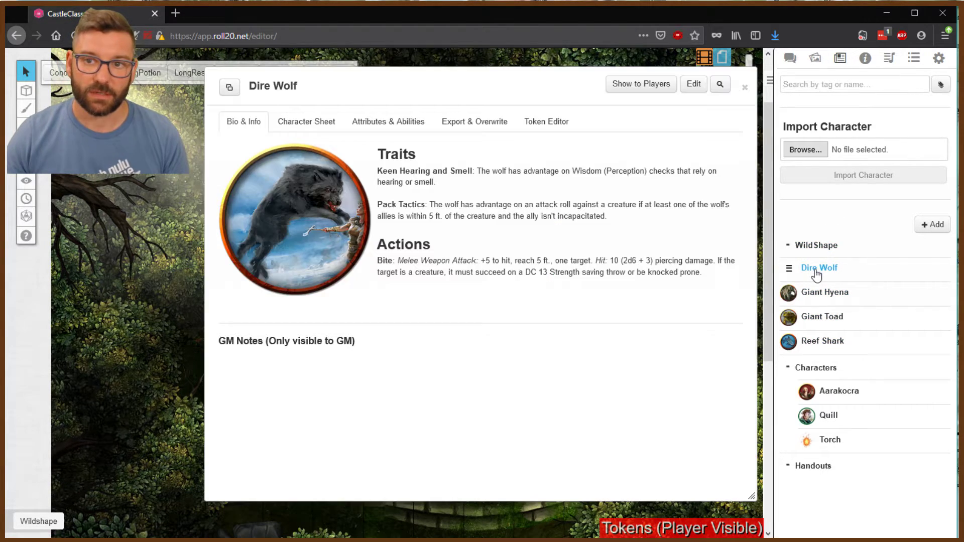
left_click(359, 127)
left_click(301, 123)
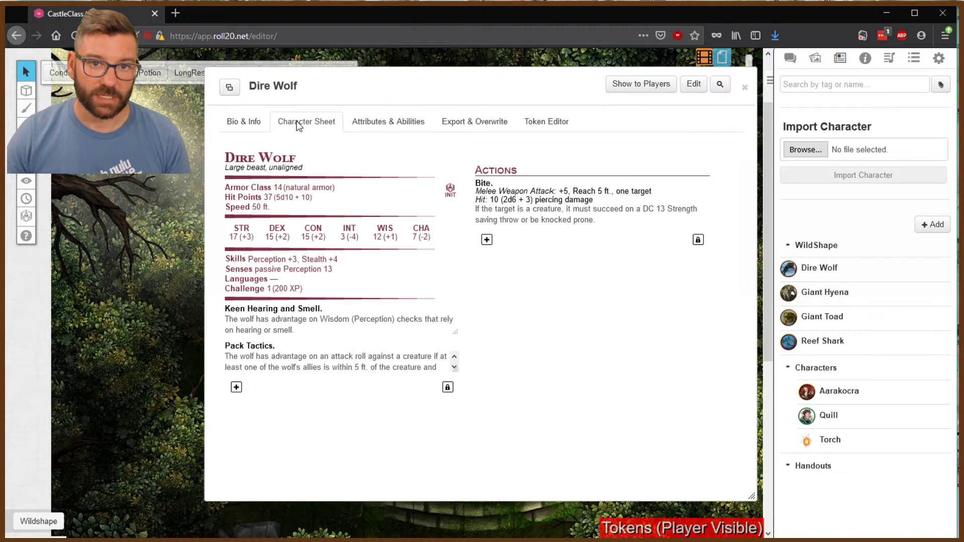
Examine the Dire Wolf's list of attributes, including its npc_ entries and hp, and close the character.
left_click(376, 124)
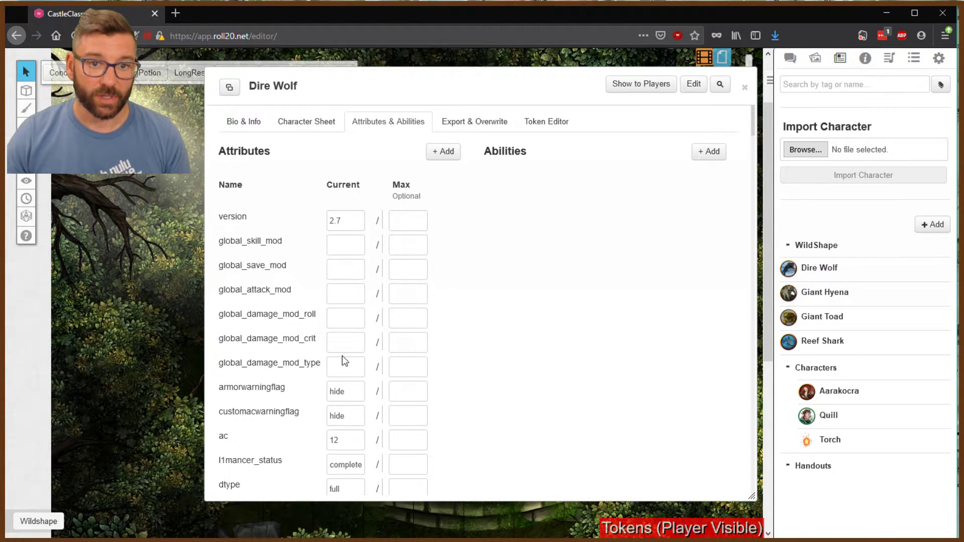
scroll(345, 359, "down", 5)
scroll(344, 356, "down", 15)
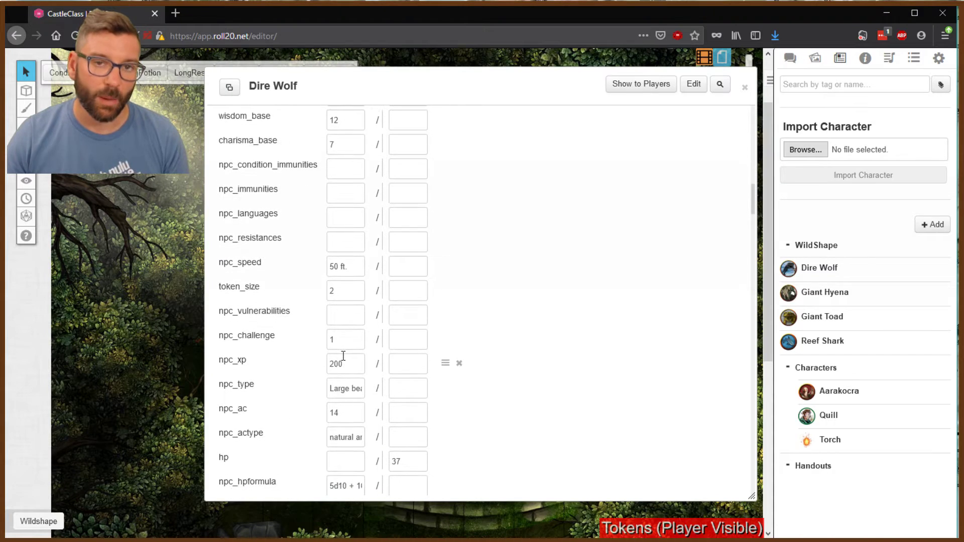
scroll(344, 356, "down", 20)
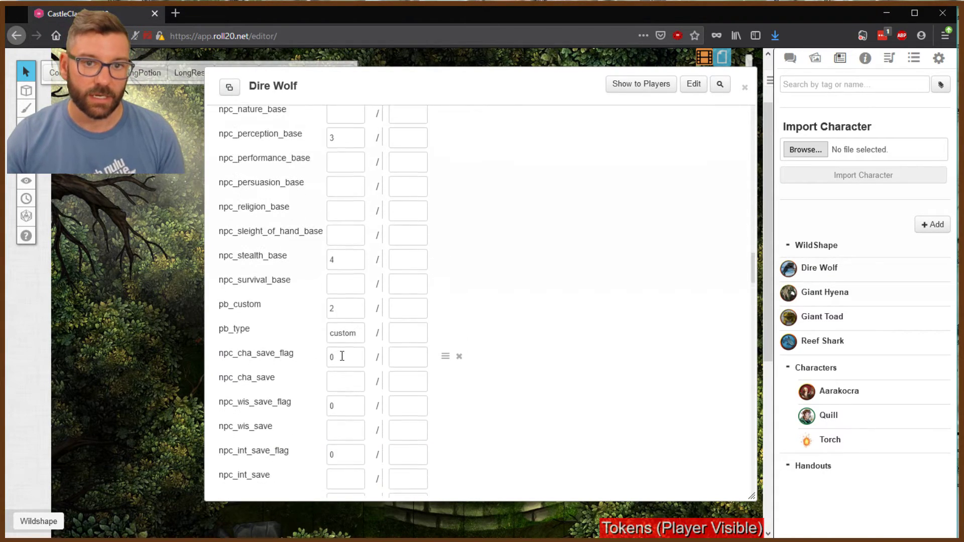
scroll(342, 356, "down", 18)
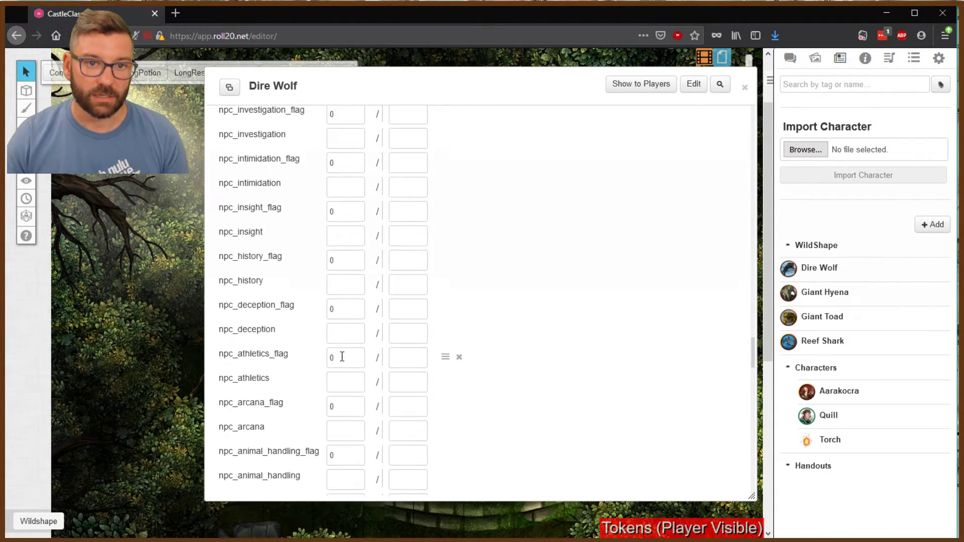
scroll(345, 355, "up", 10)
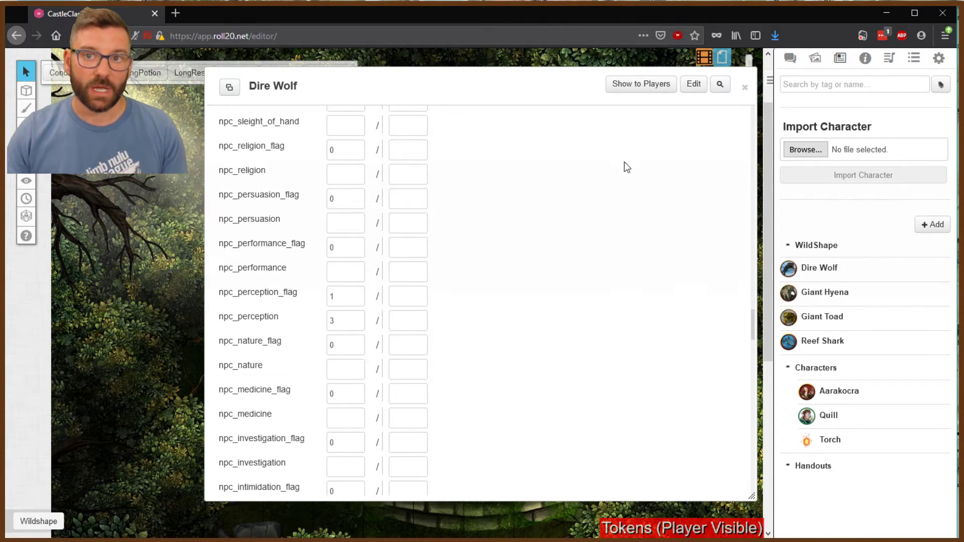
left_click(744, 90)
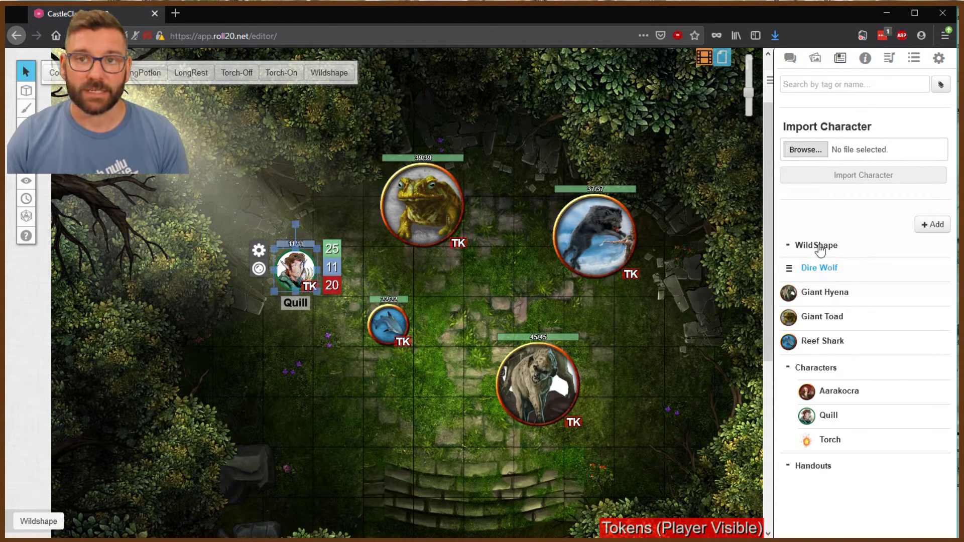
With the chat log shown, move the Quill token up about one square and transform it with the Wildshape macro's Reef Shark form.
left_click(791, 59)
left_click_drag(296, 281, 288, 235)
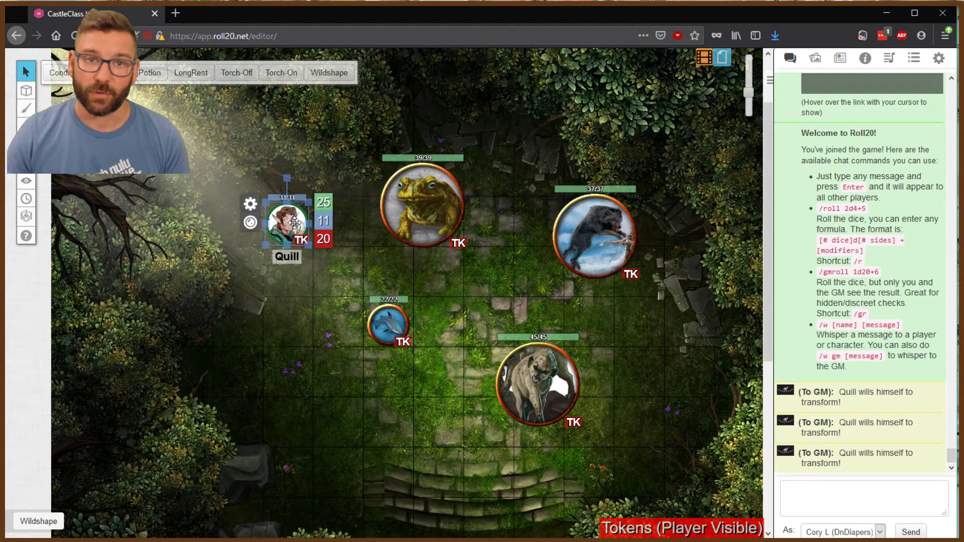
left_click(39, 521)
left_click(510, 294)
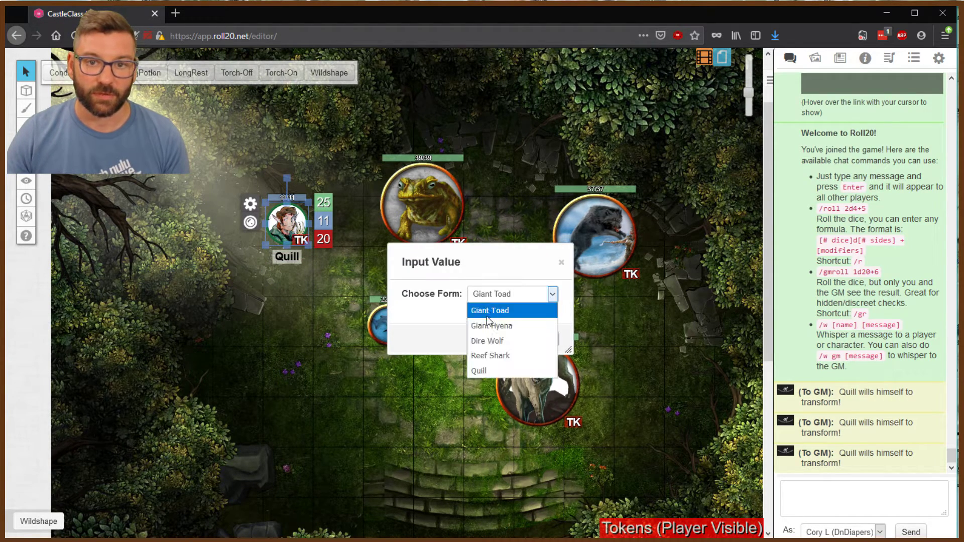
left_click(490, 356)
left_click(495, 341)
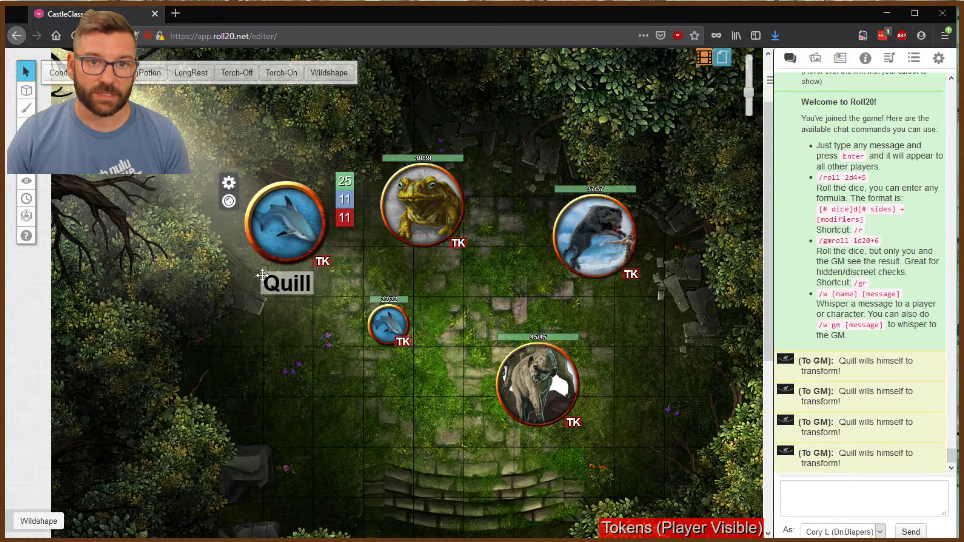
left_click(296, 227)
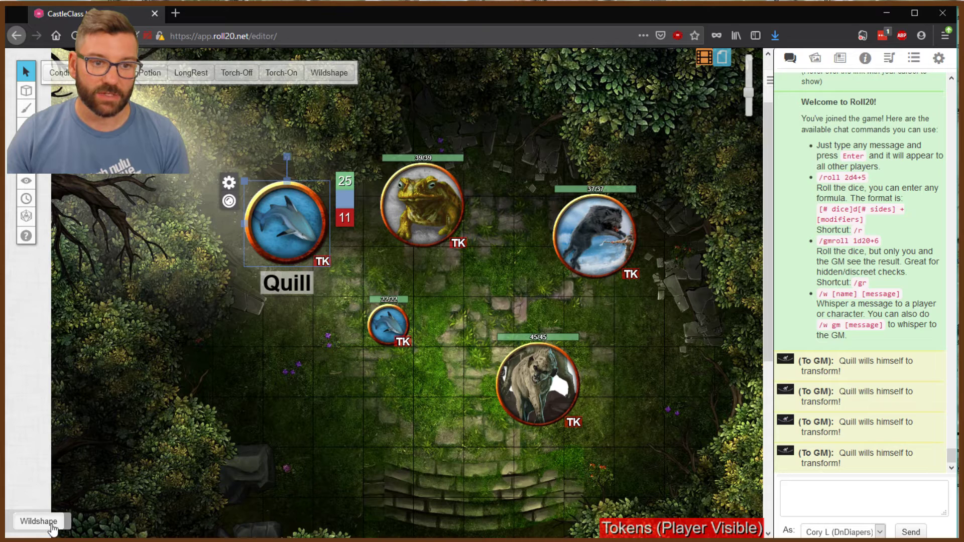
Run the Wildshape macro on the shark-shaped Quill token with the Giant Hyena form.
left_click(51, 523)
left_click(502, 292)
left_click(509, 325)
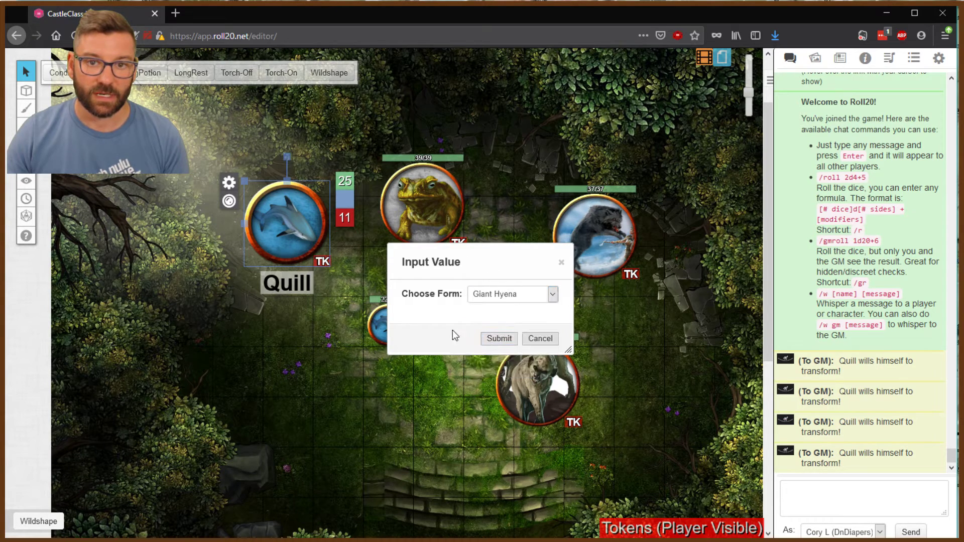
left_click(500, 339)
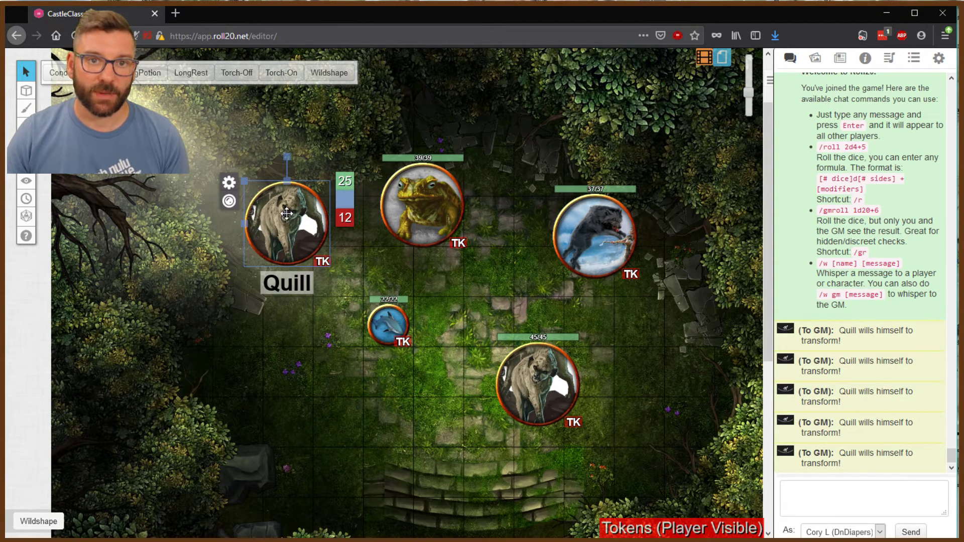
Set the current value of the transformed token's Bar 2 (hp) to 45 and save the token settings.
double_click(287, 213)
left_click(491, 226)
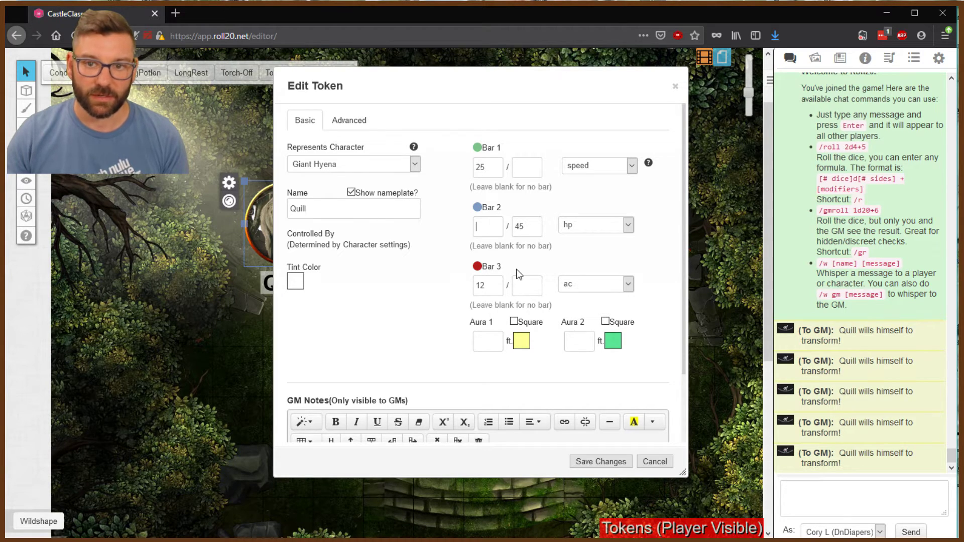
type("45")
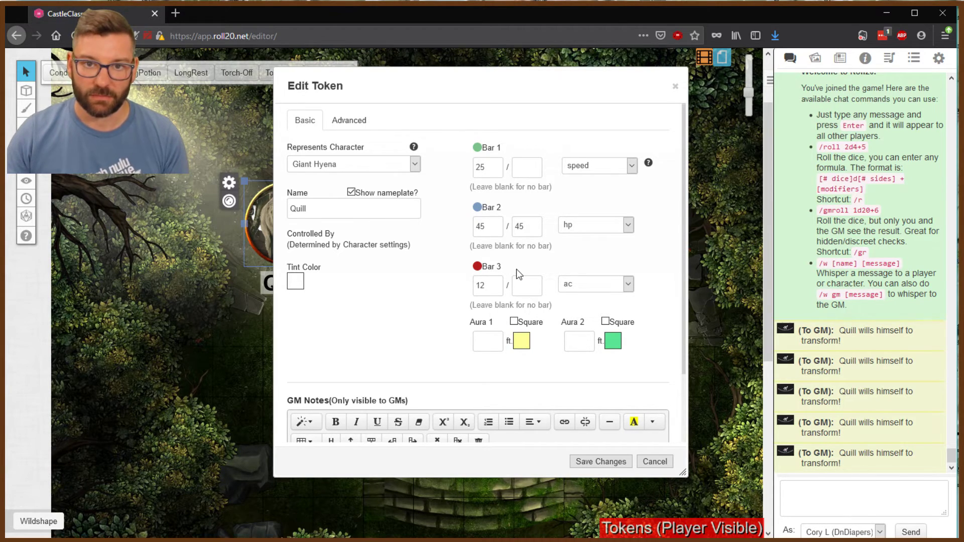
left_click(609, 459)
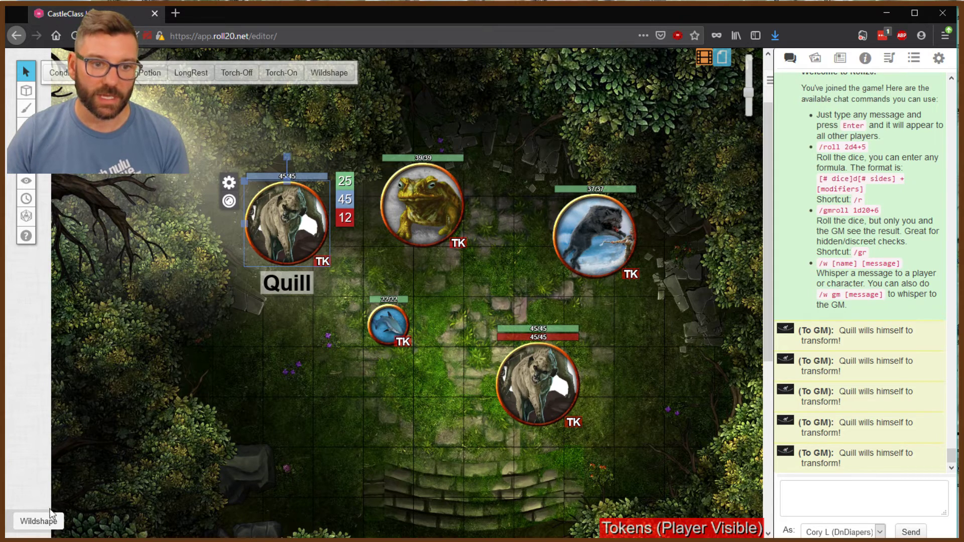
Run the Wildshape macro with the Quill form to turn the hyena token back into the druid.
left_click(41, 523)
left_click(495, 298)
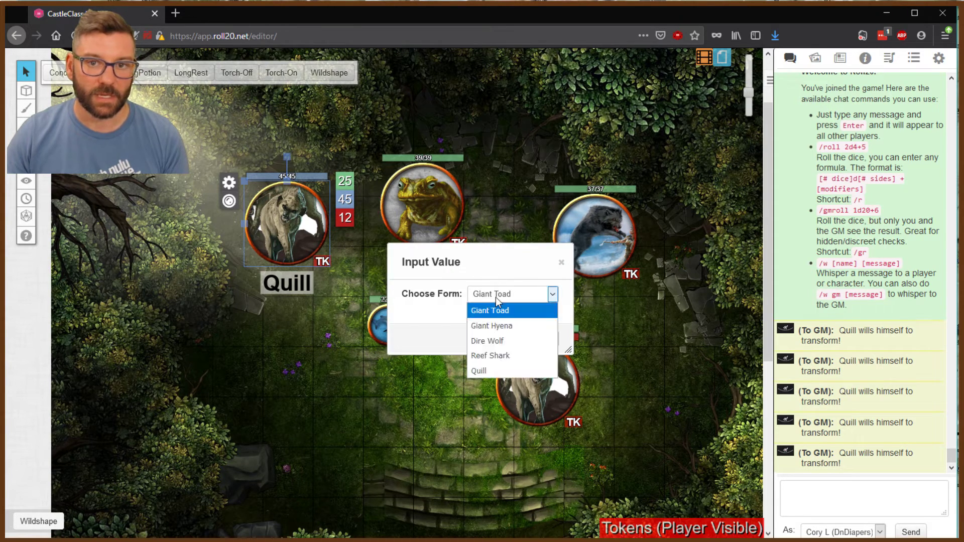
left_click(479, 370)
left_click(499, 339)
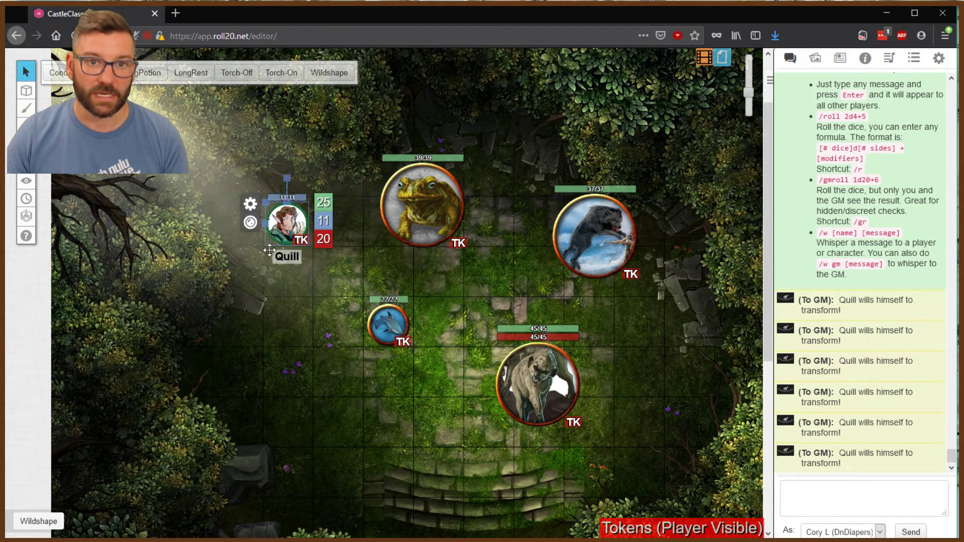